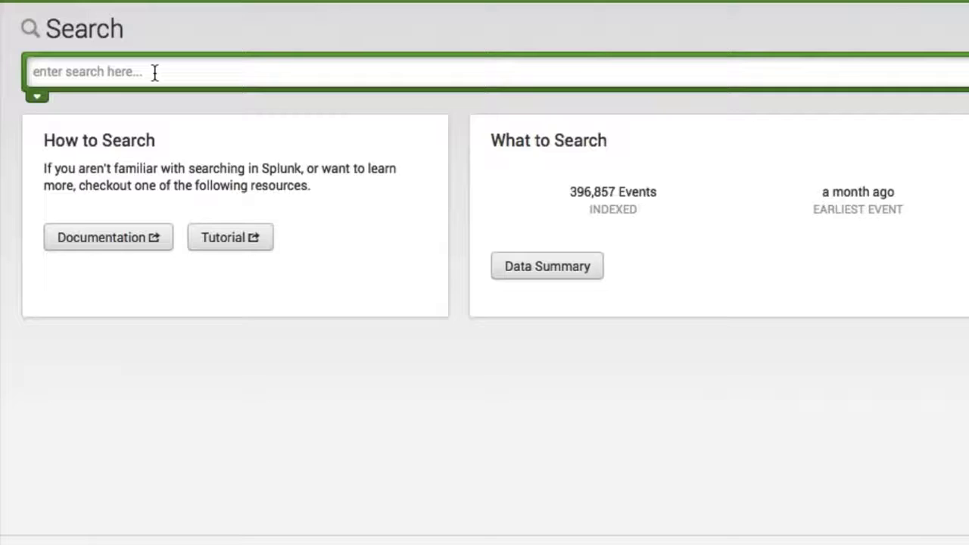
- Run the pasted top 10 product_name purchase search over the Last 24 hours, returning 245 events
type("sourcetype=access* action=purchase status=200 | top product_name showperc=0 | rename product_name as \"Product Name\"")
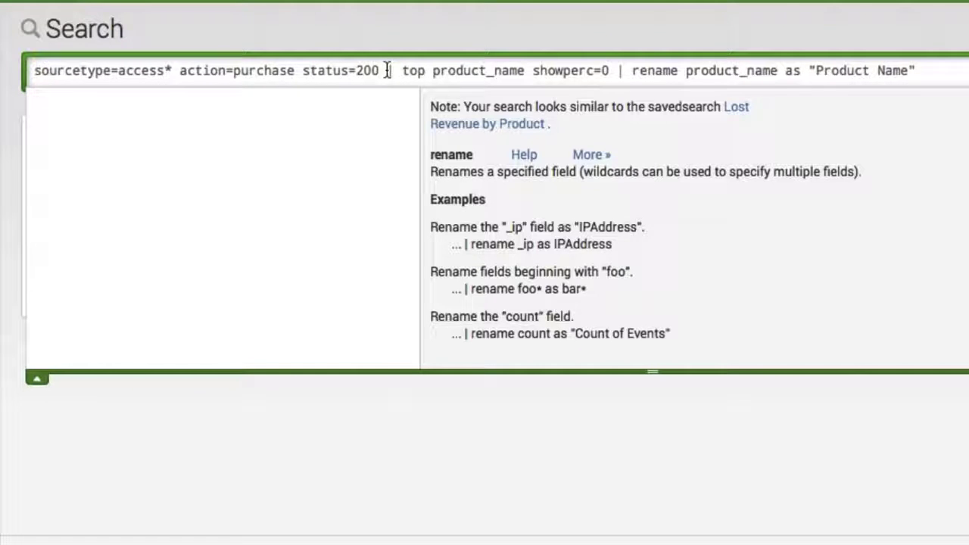
left_click_drag(400, 71, 525, 71)
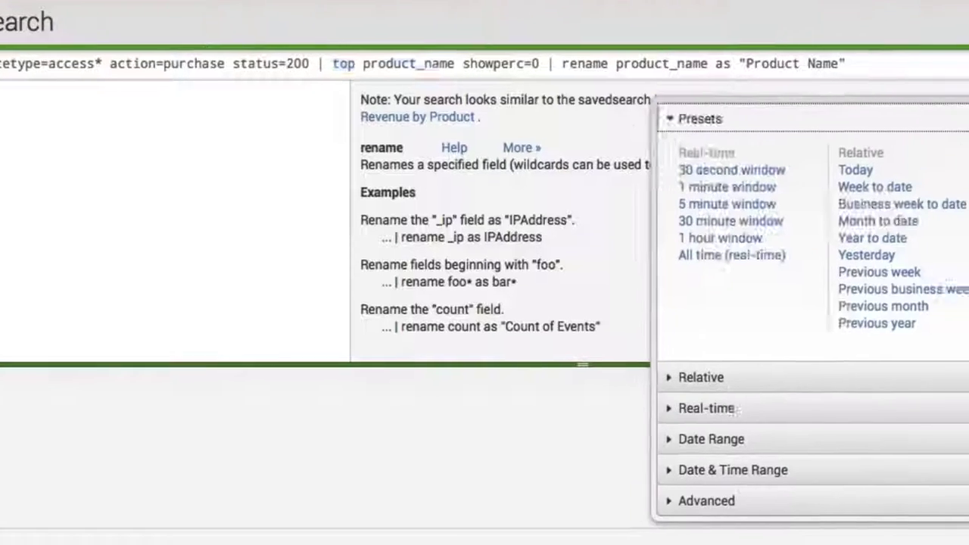
left_click(668, 182)
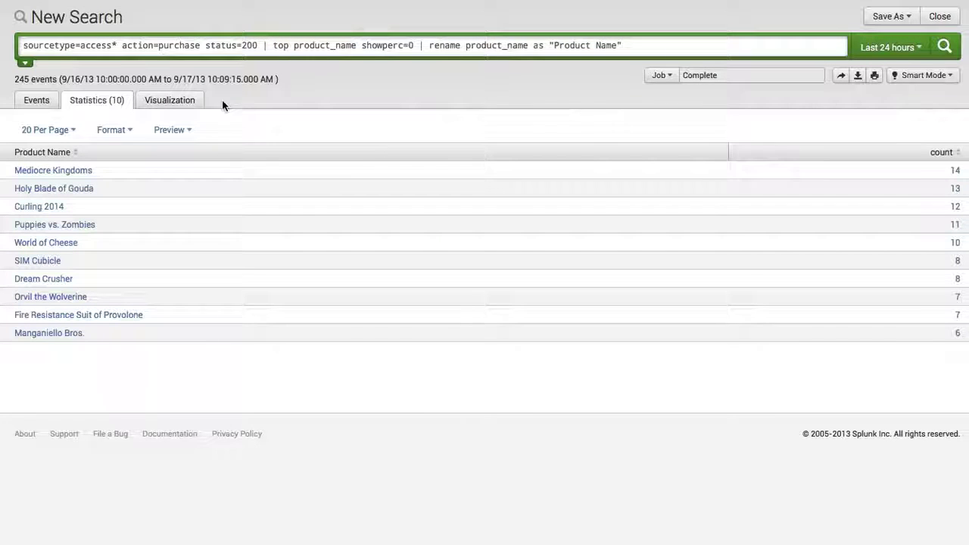
- Display the top product counts as a Pie chart instead of the default column chart
left_click(176, 102)
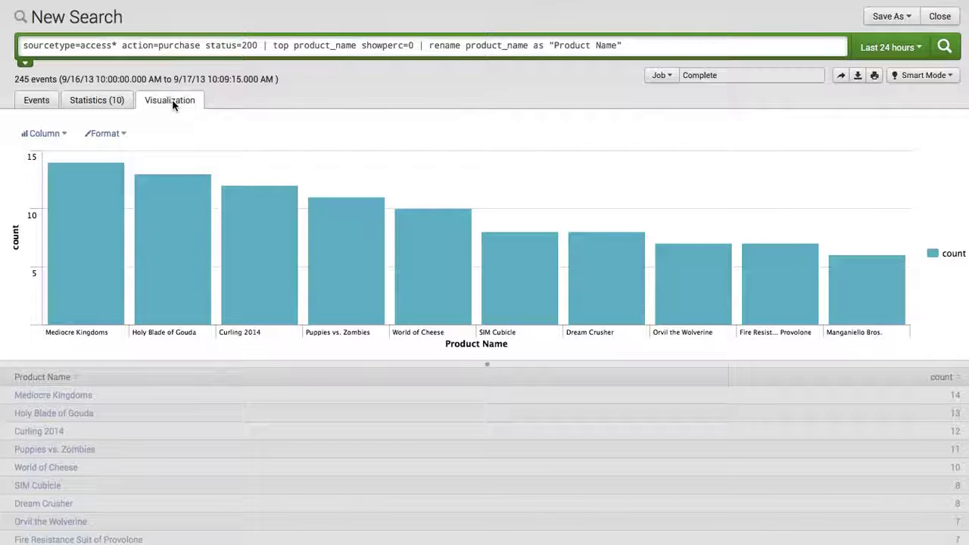
left_click(45, 133)
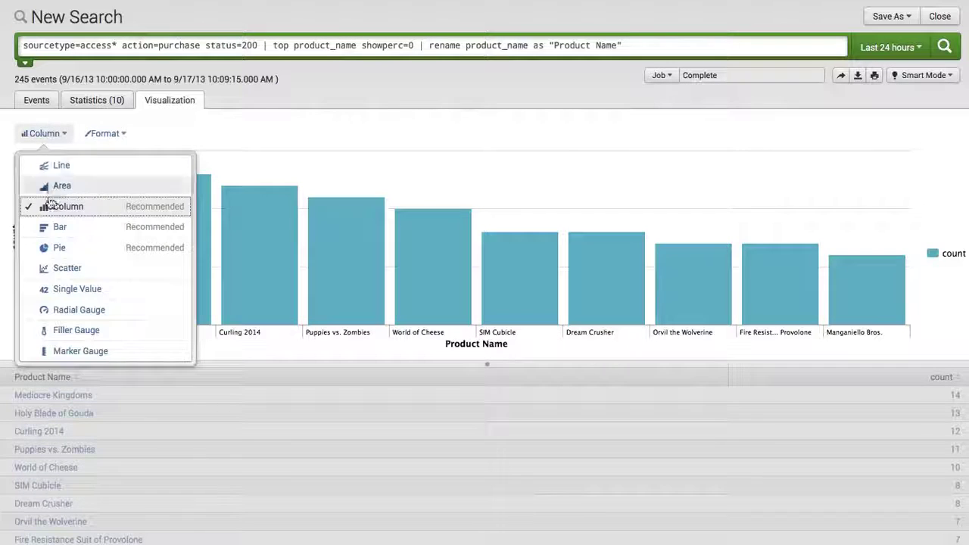
left_click(59, 247)
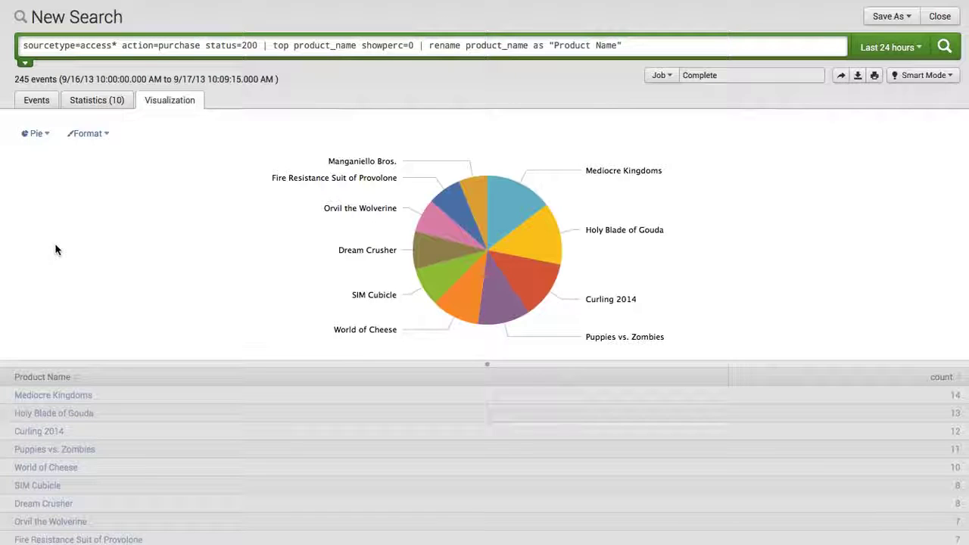
- Save the pie chart as panel 'Top 10 Products' on a new Shared in App dashboard 'Sales Results'
left_click(895, 21)
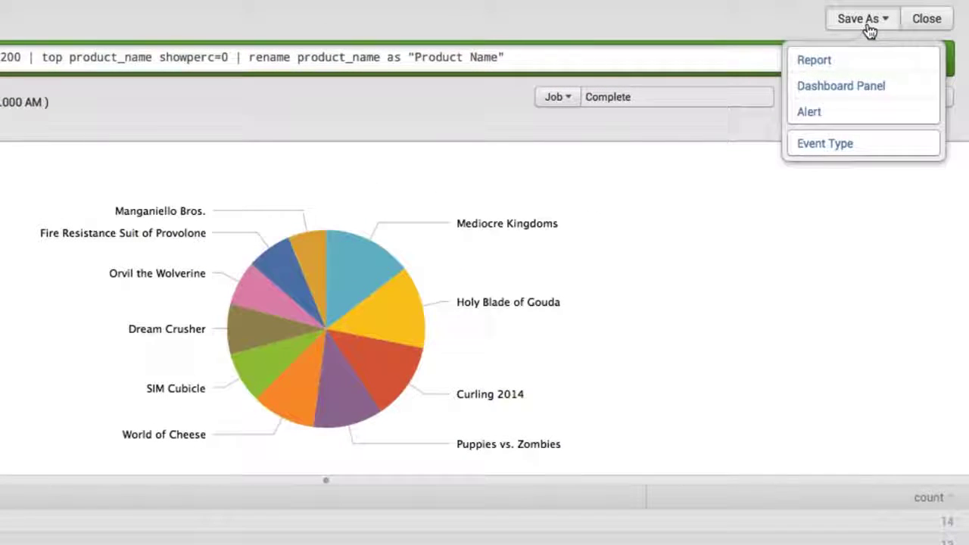
left_click(842, 89)
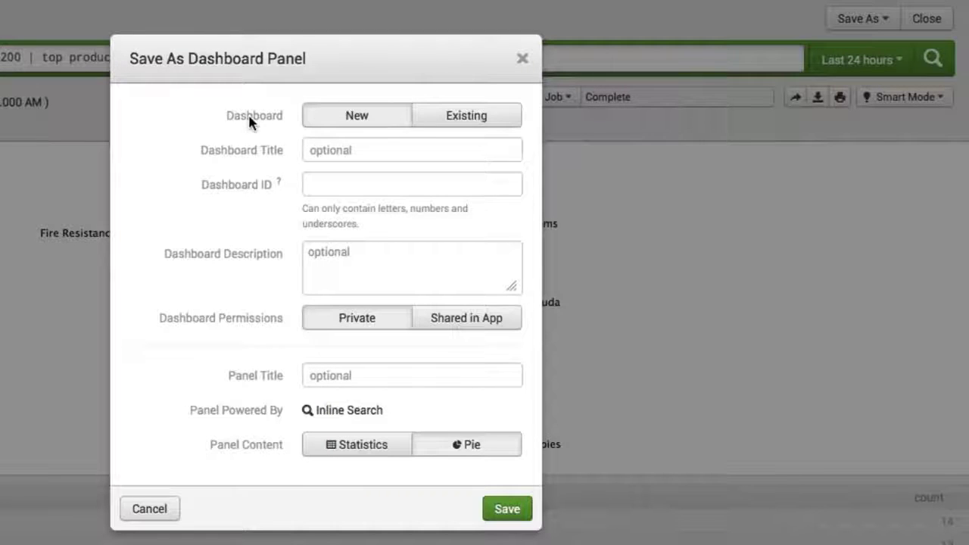
left_click(354, 150)
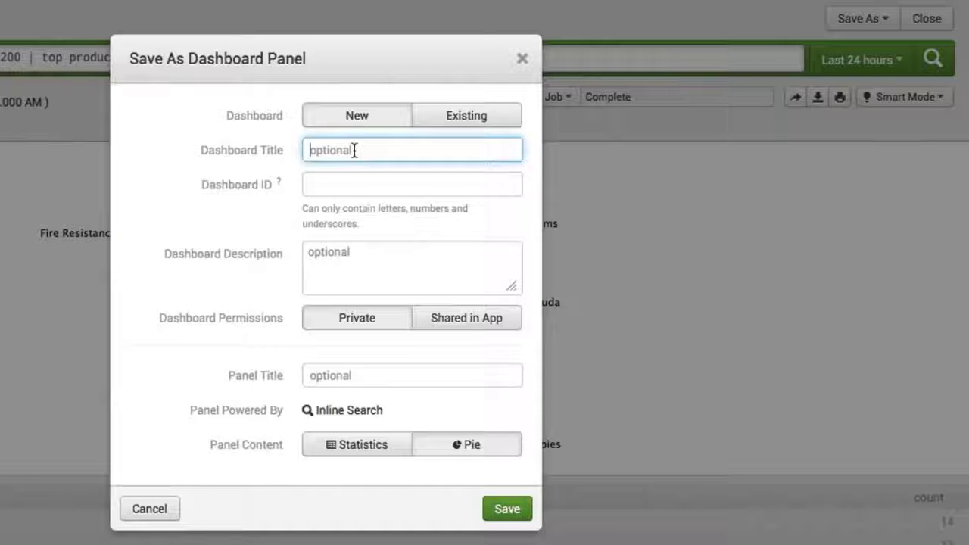
type("Sales Re")
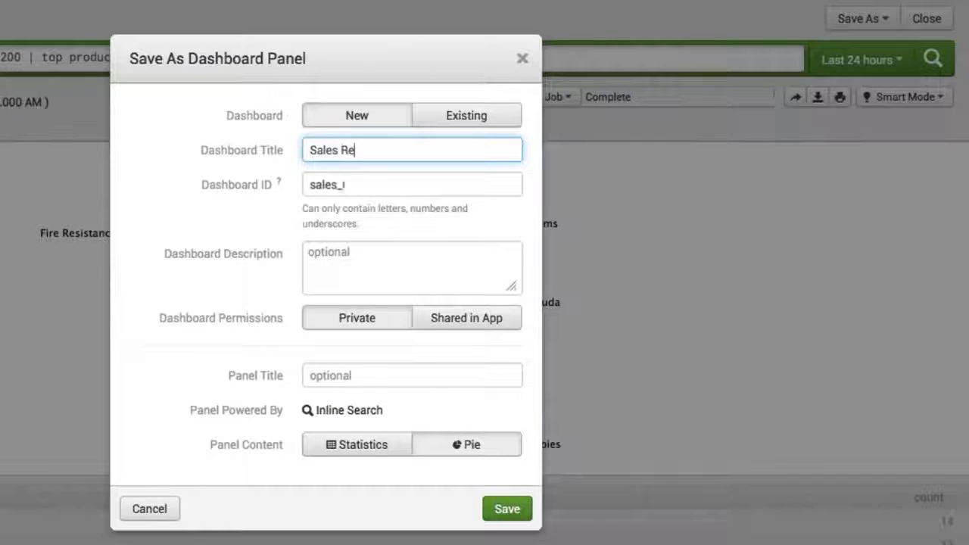
type("sults")
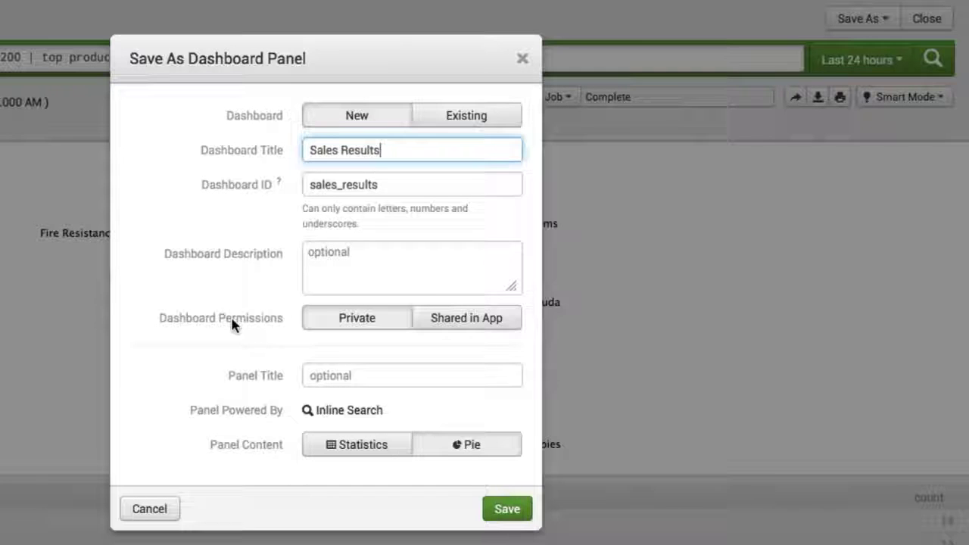
left_click(477, 329)
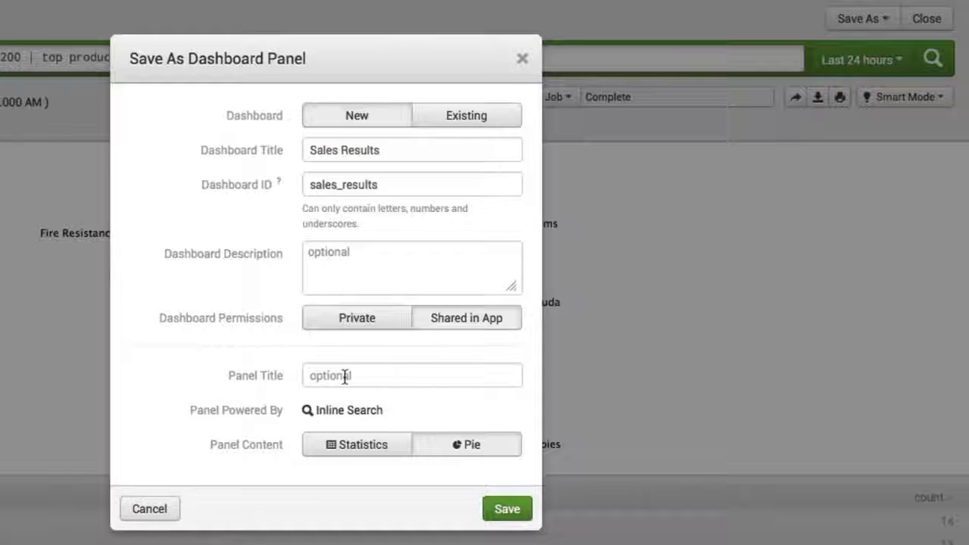
left_click(385, 376)
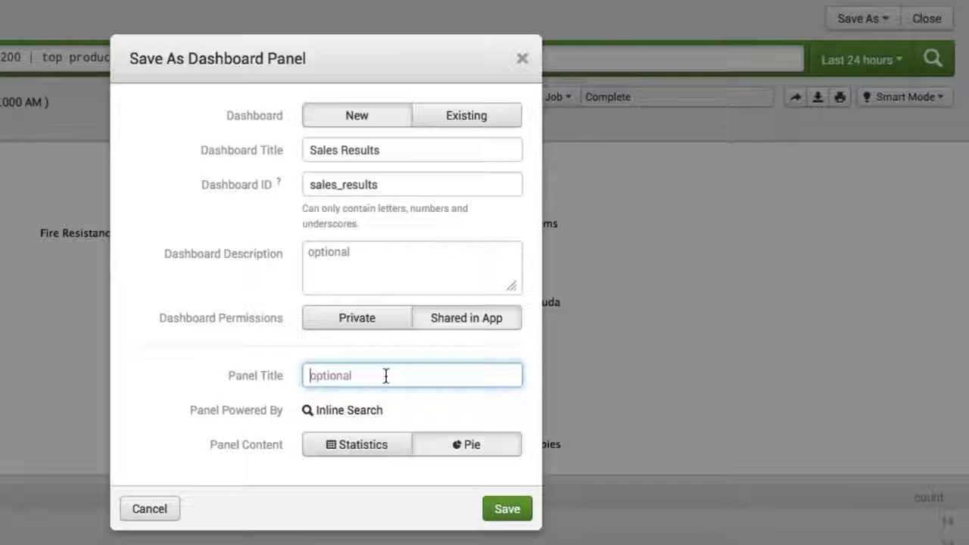
type("T")
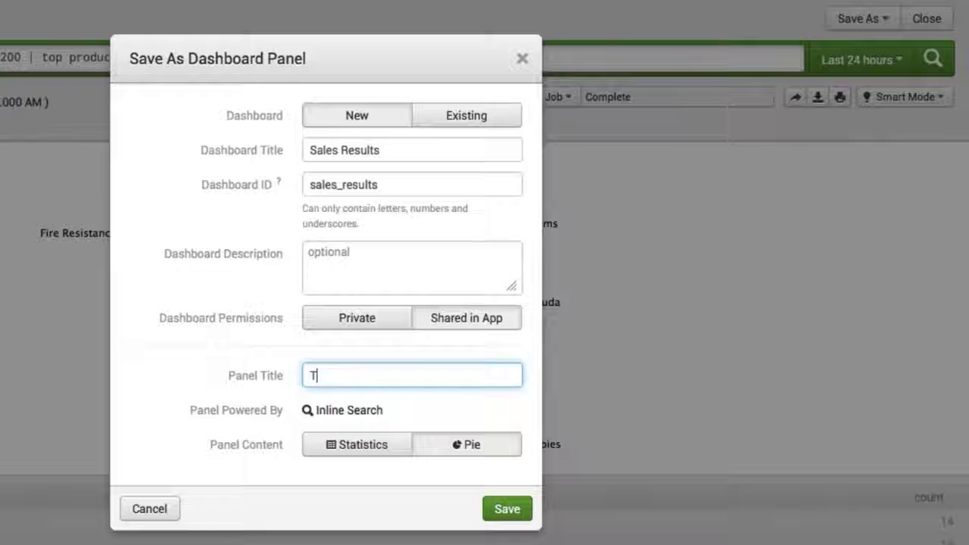
type("op 10 ")
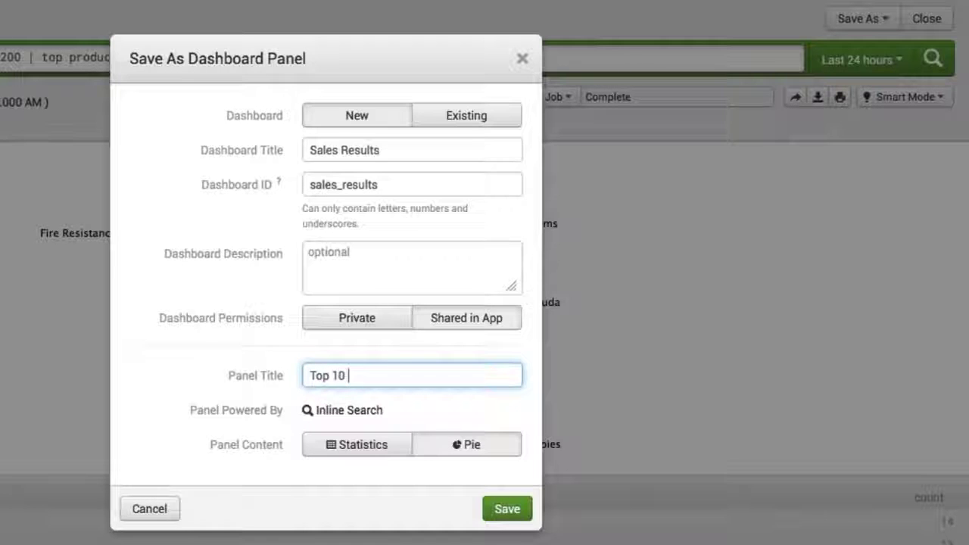
type("Products")
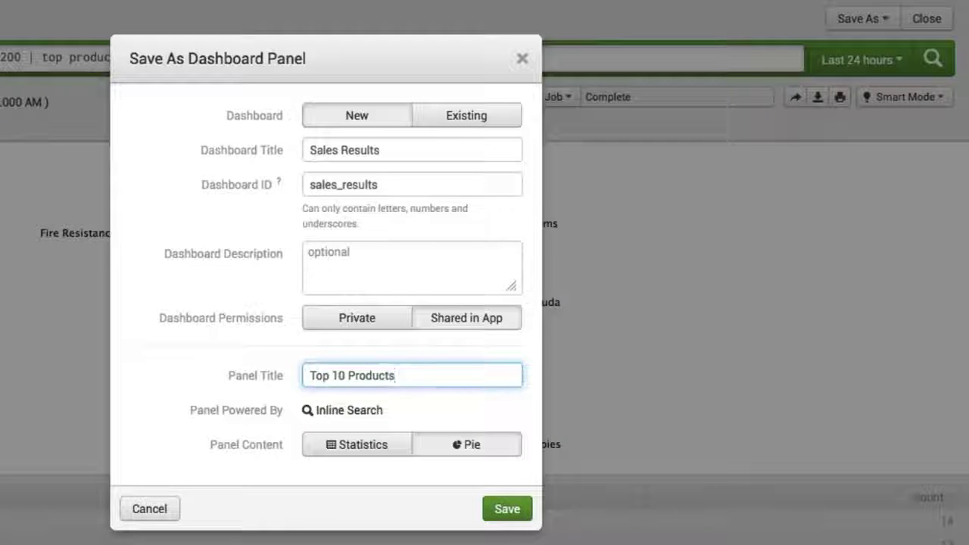
left_click(507, 512)
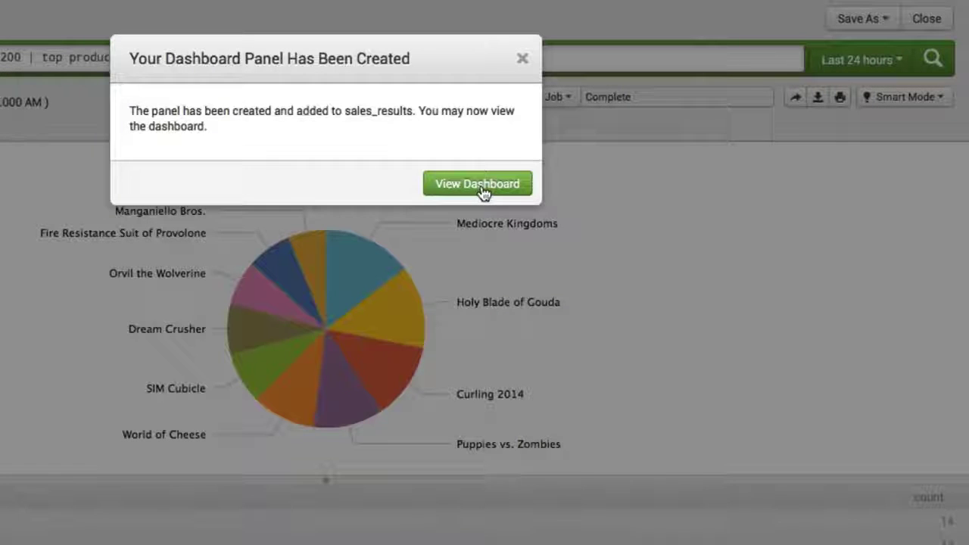
- Go to the Sales Results dashboard from the save confirmation to see the Top 10 Products pie panel
left_click(478, 184)
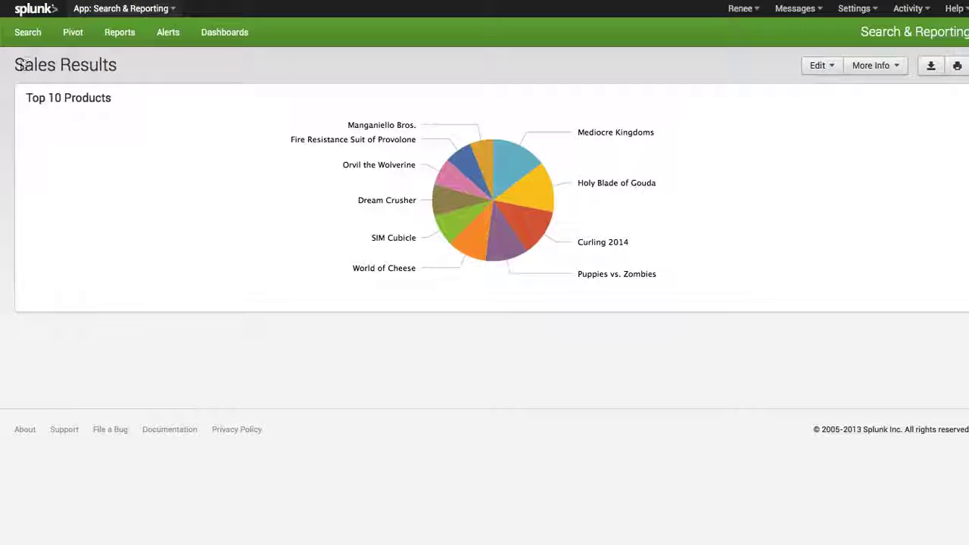
left_click_drag(15, 65, 132, 69)
left_click(132, 69)
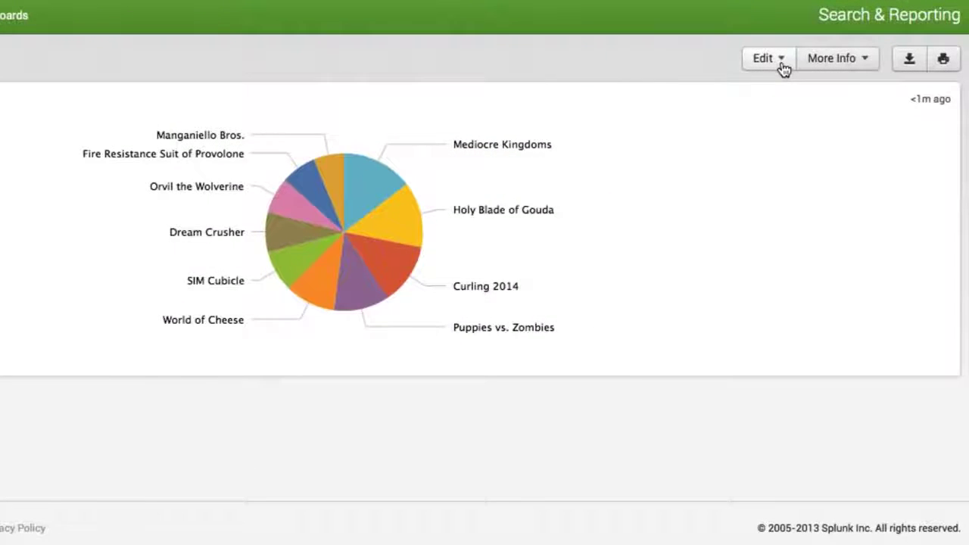
- Switch the Sales Results dashboard into Edit Panels mode and bring up the Add Panel dialog
left_click(784, 69)
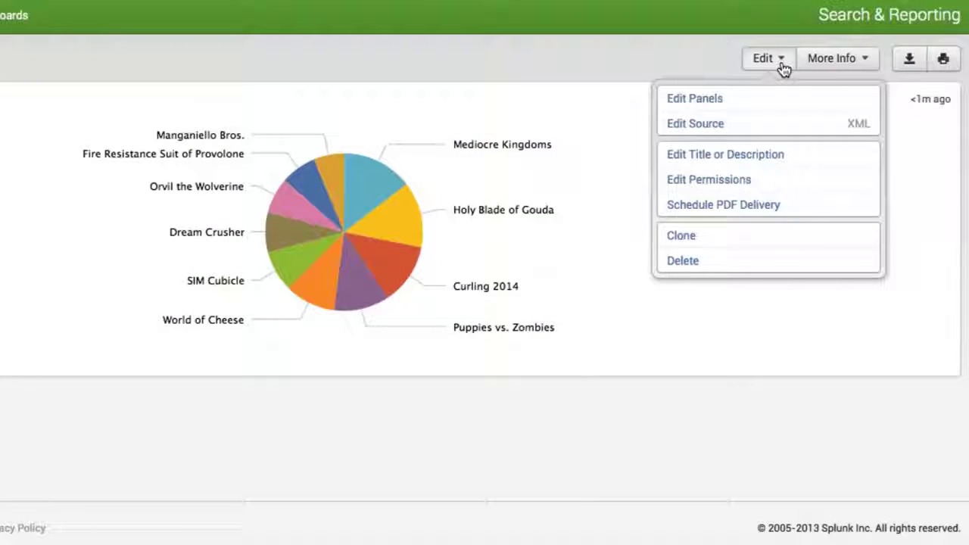
left_click(686, 106)
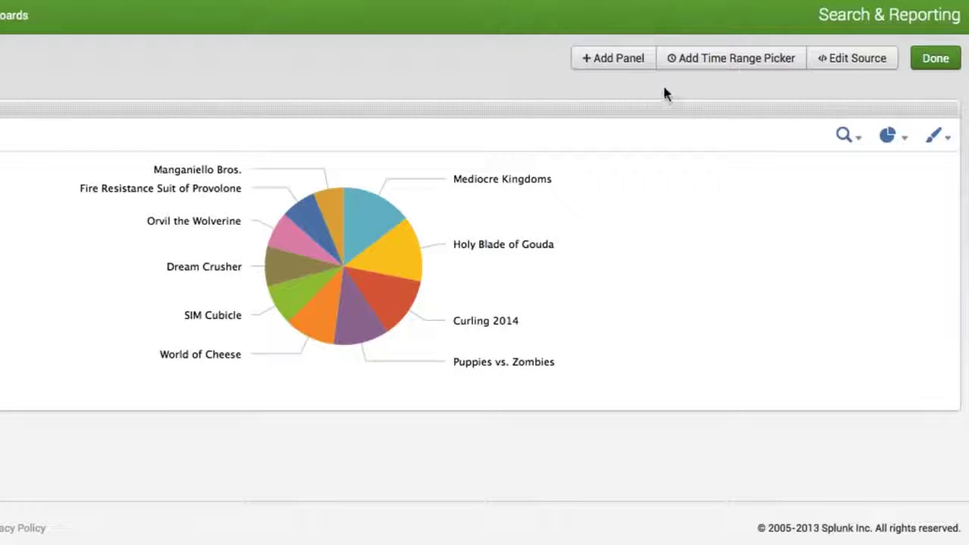
left_click(623, 64)
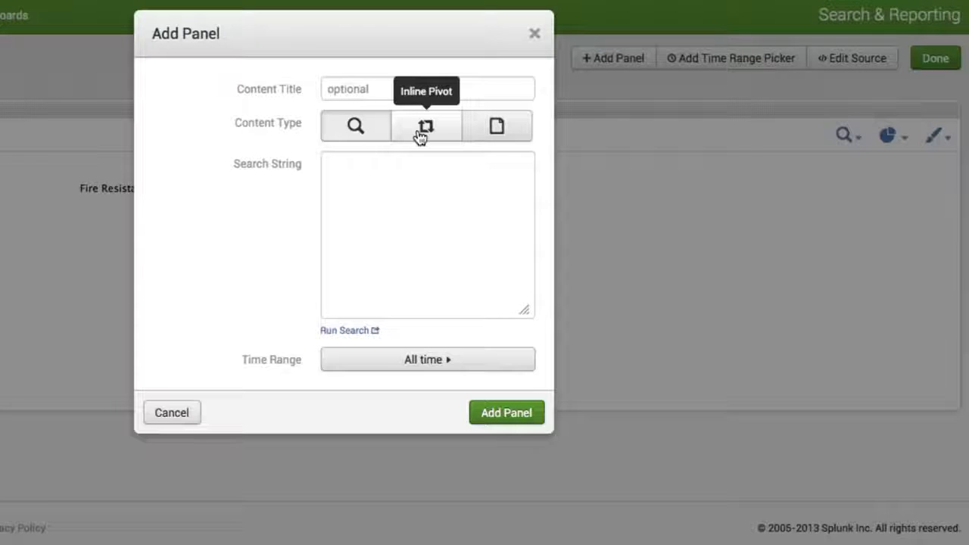
- Add a 'Sales by Product' table panel based on the Total Sales by Product report
left_click(502, 131)
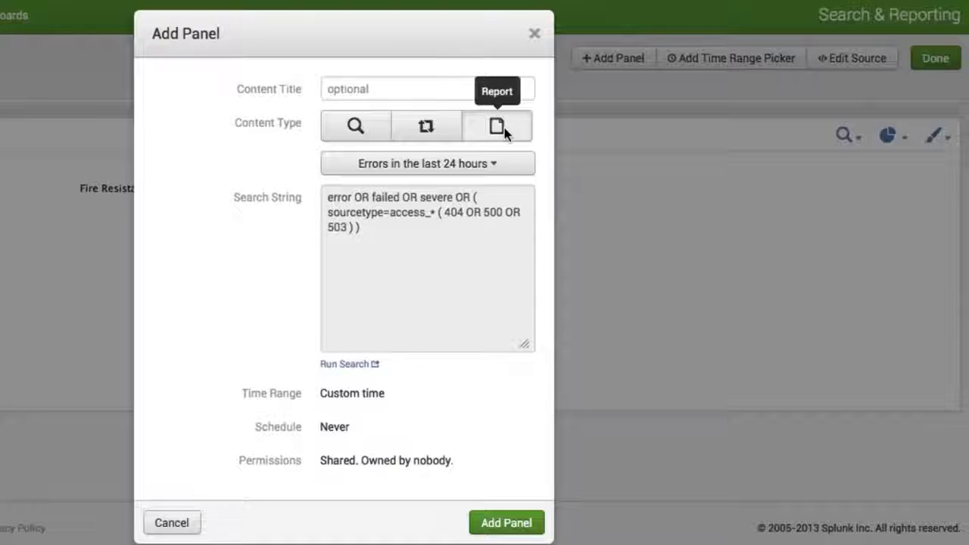
left_click(504, 169)
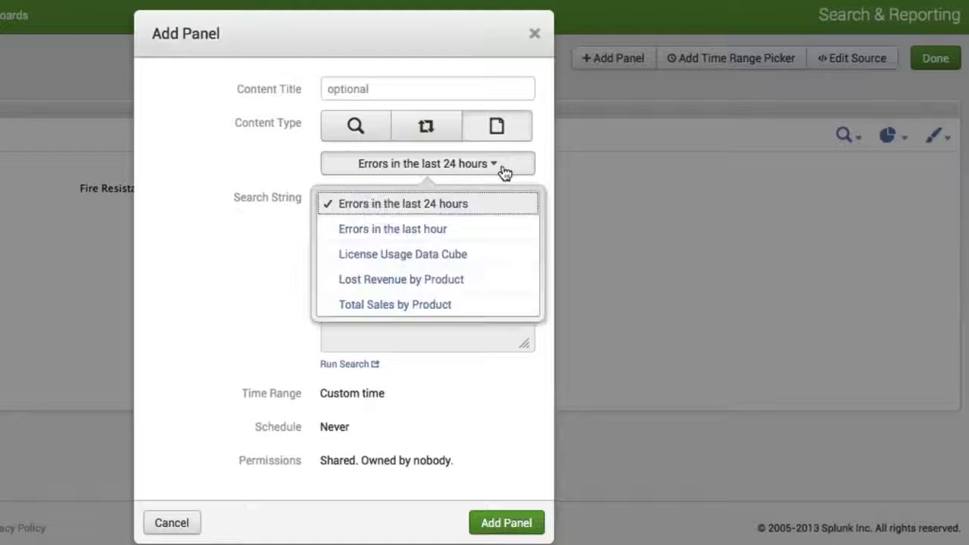
left_click(457, 309)
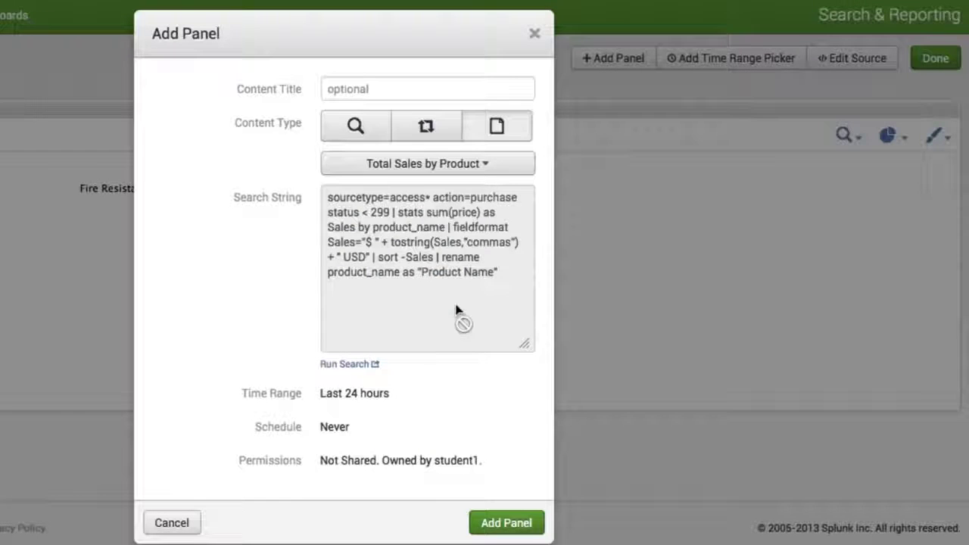
left_click(368, 87)
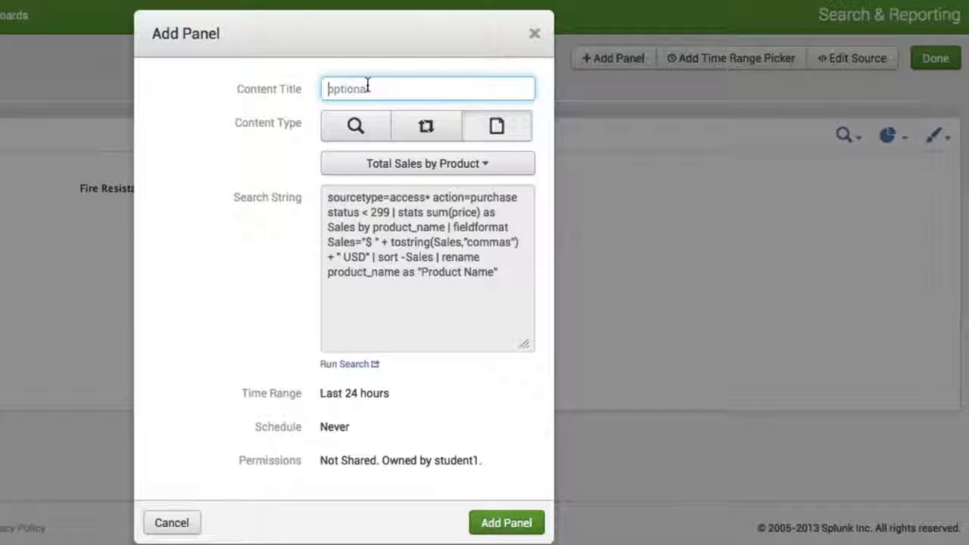
type("Sales by ")
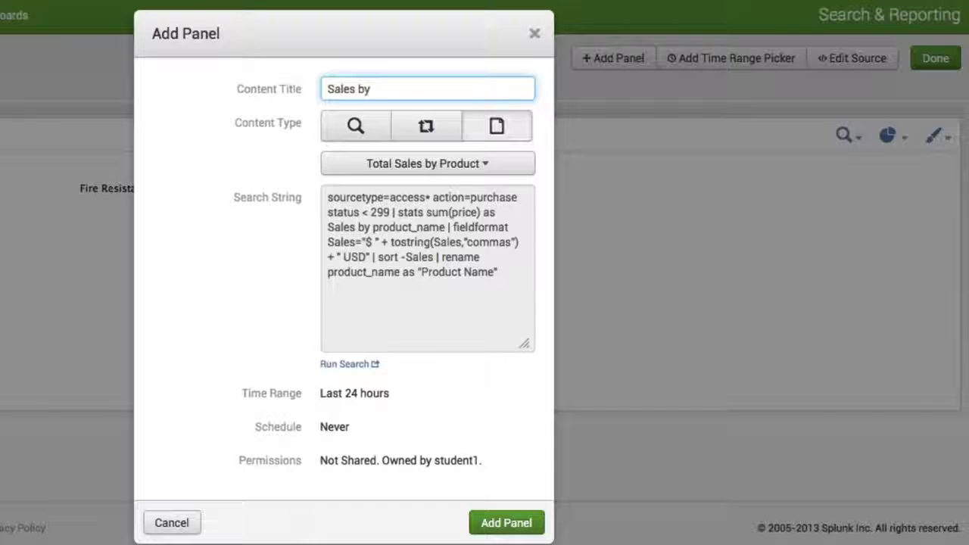
type("O")
key("BackSpace")
type("Product")
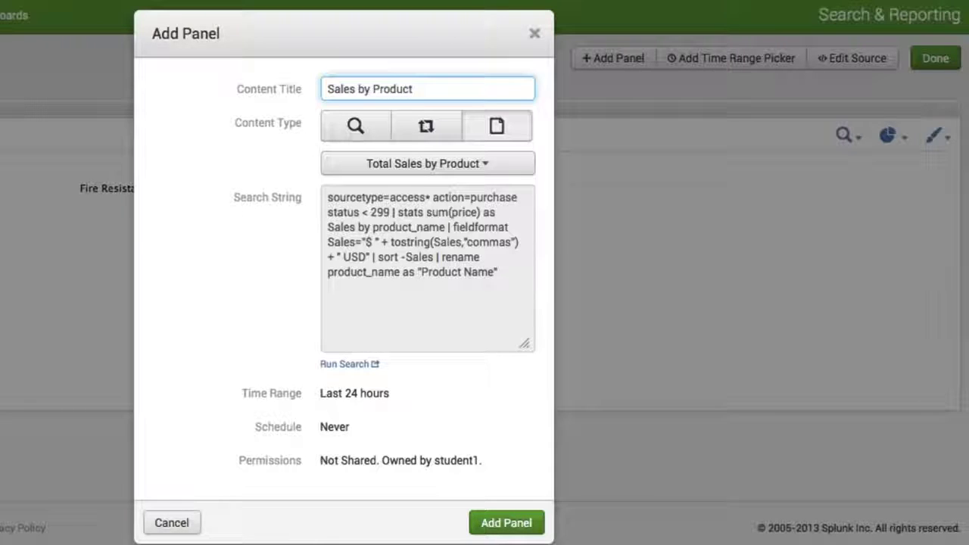
left_click(517, 527)
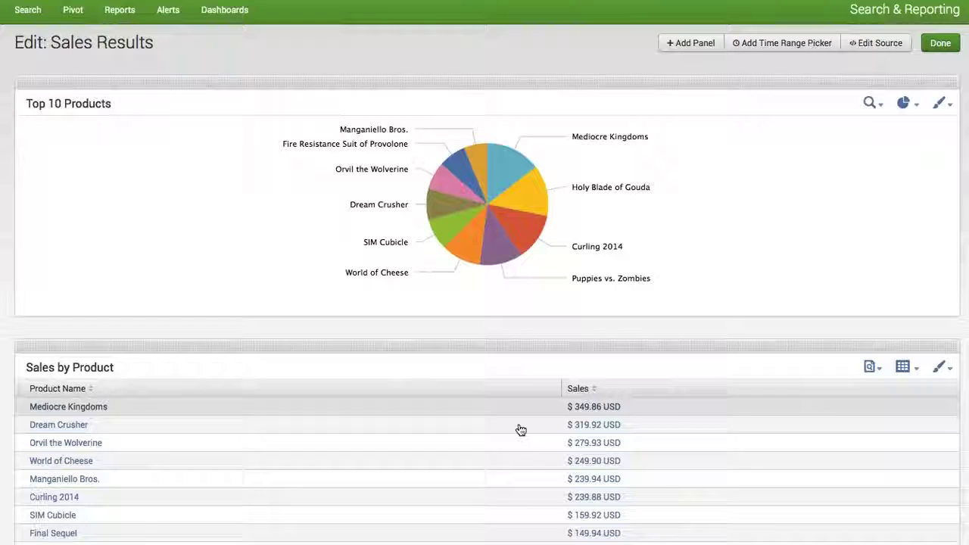
scroll(521, 430, "down", 2)
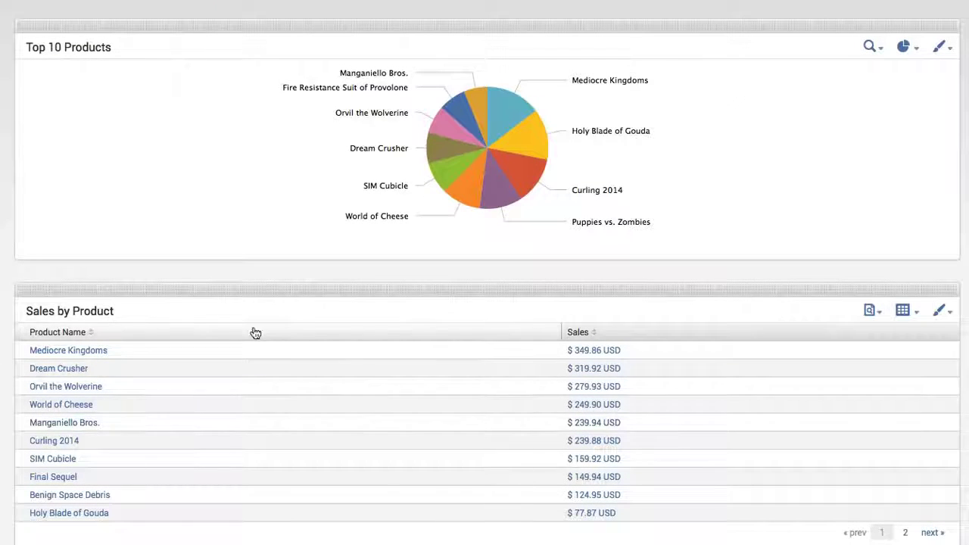
left_click(94, 308)
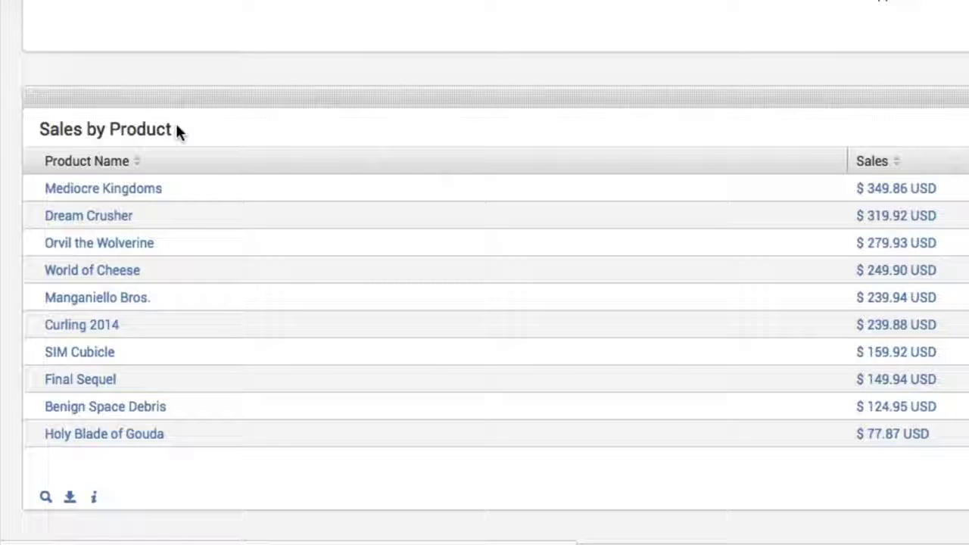
scroll(174, 121, "up", 3)
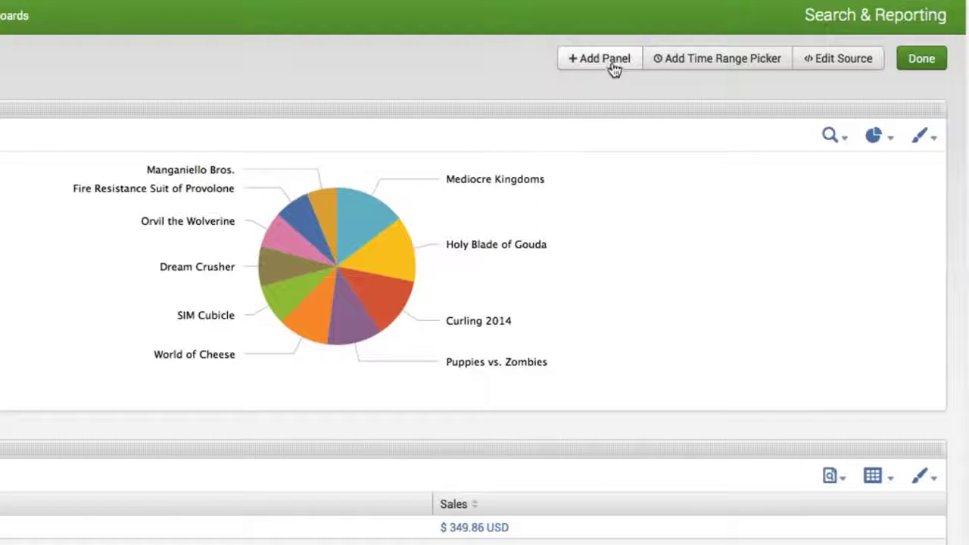
- Add a 'Lost Revenue by Product' panel from the Lost Revenue by Product saved report
left_click(602, 61)
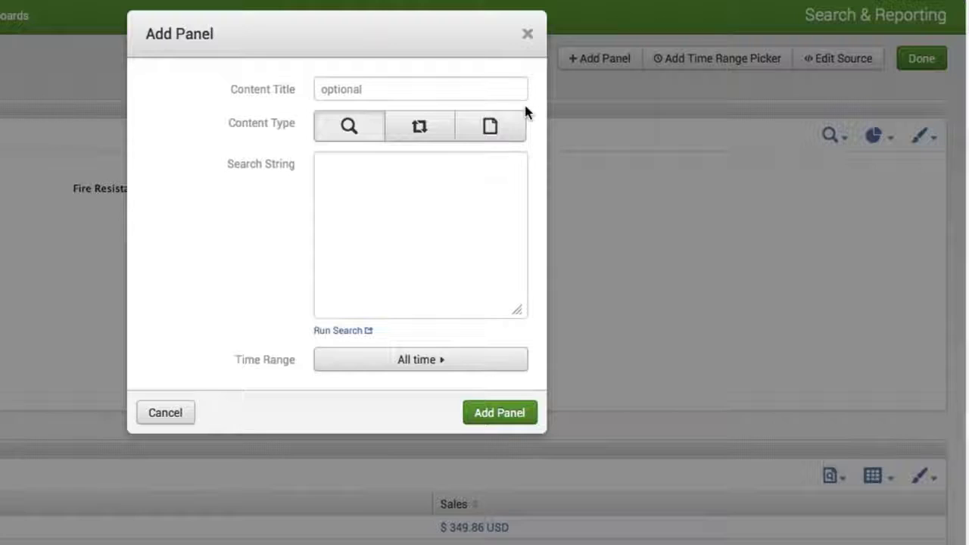
left_click(490, 129)
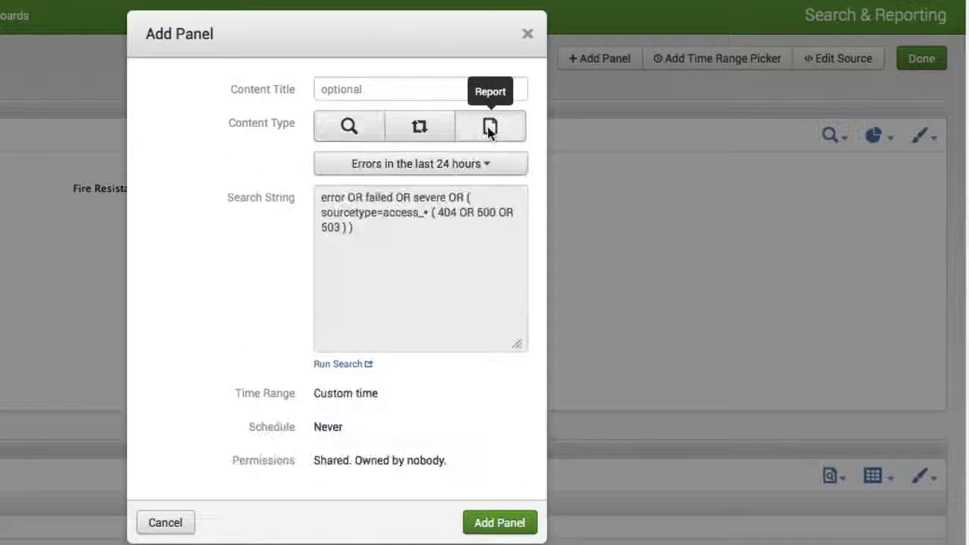
left_click(491, 172)
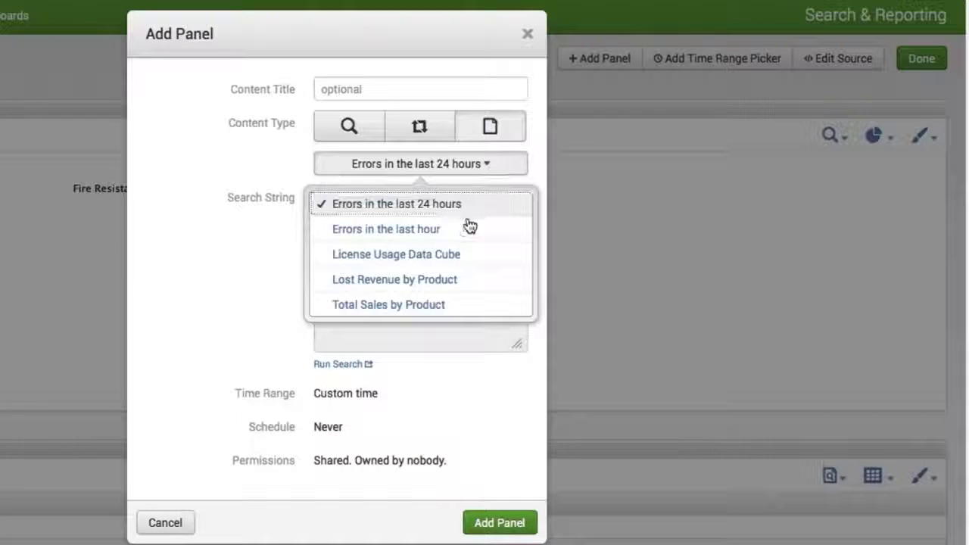
left_click(452, 282)
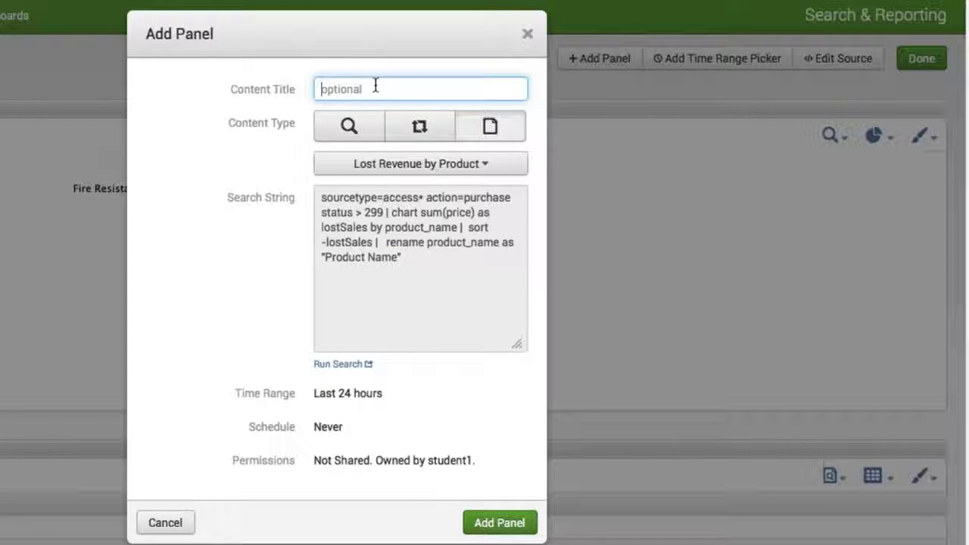
type("Lost ")
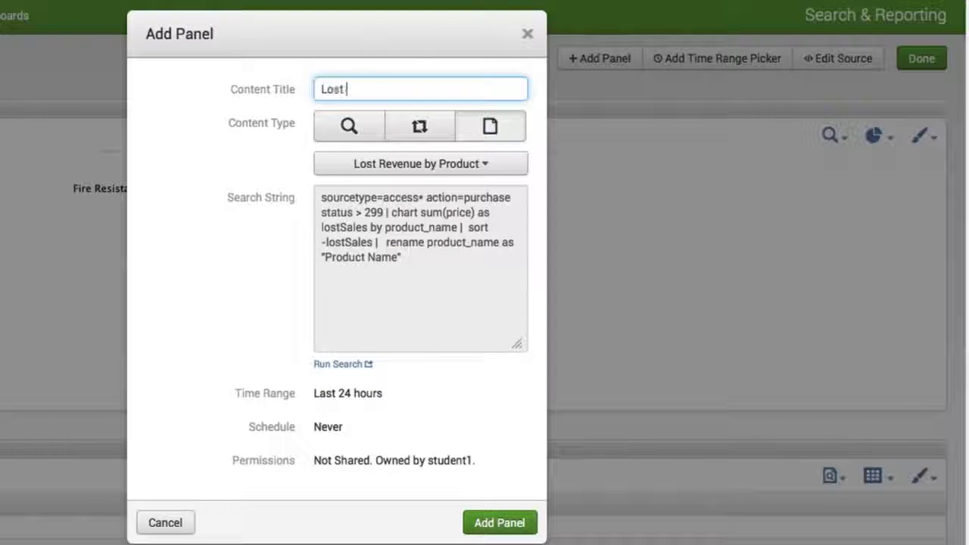
type("Revenue")
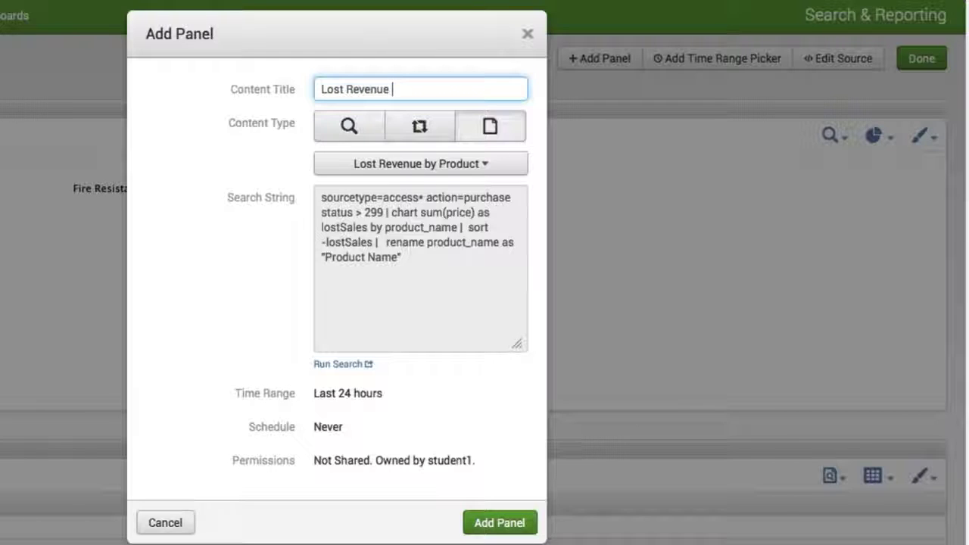
type(" by Product")
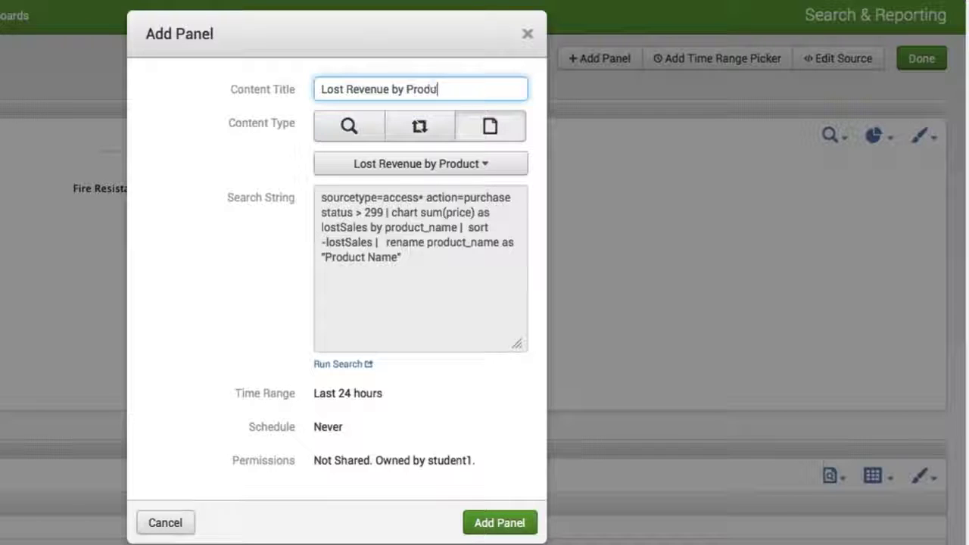
left_click(515, 524)
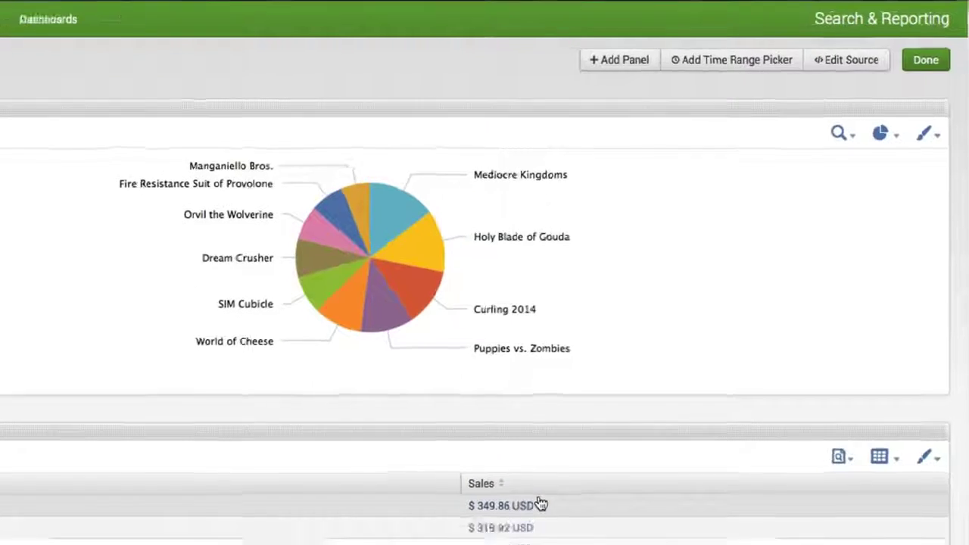
scroll(626, 427, "down", 5)
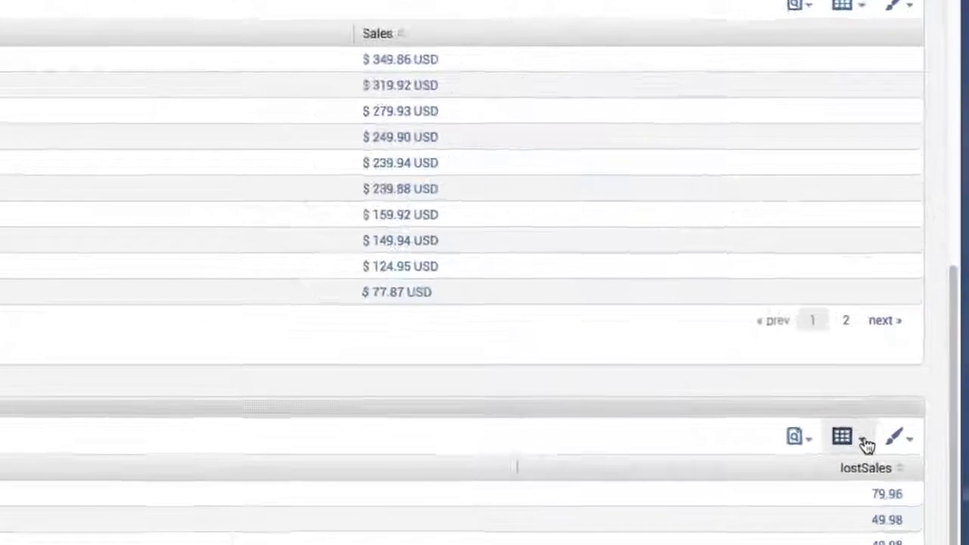
- Change the Lost Revenue by Product panel's visualization from a table to a Bar chart
left_click(917, 349)
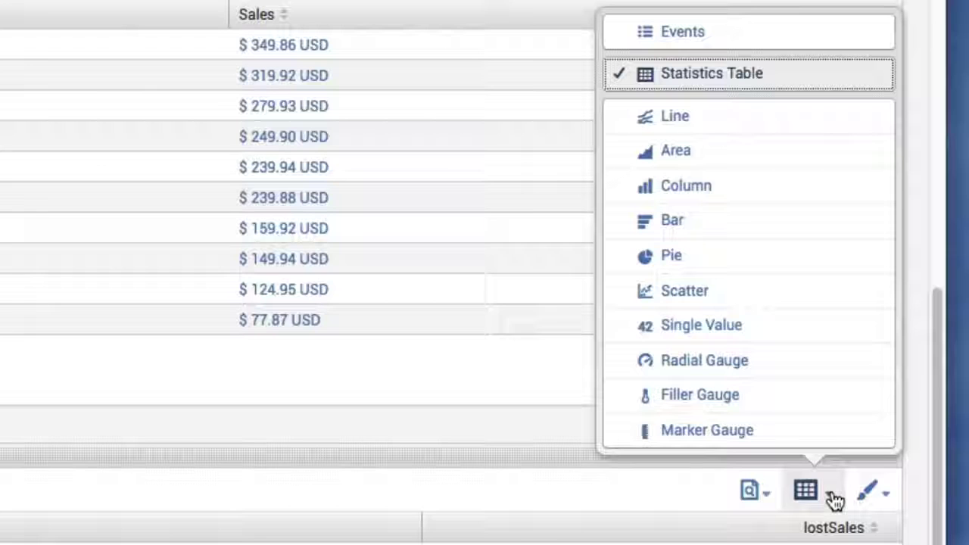
left_click(684, 224)
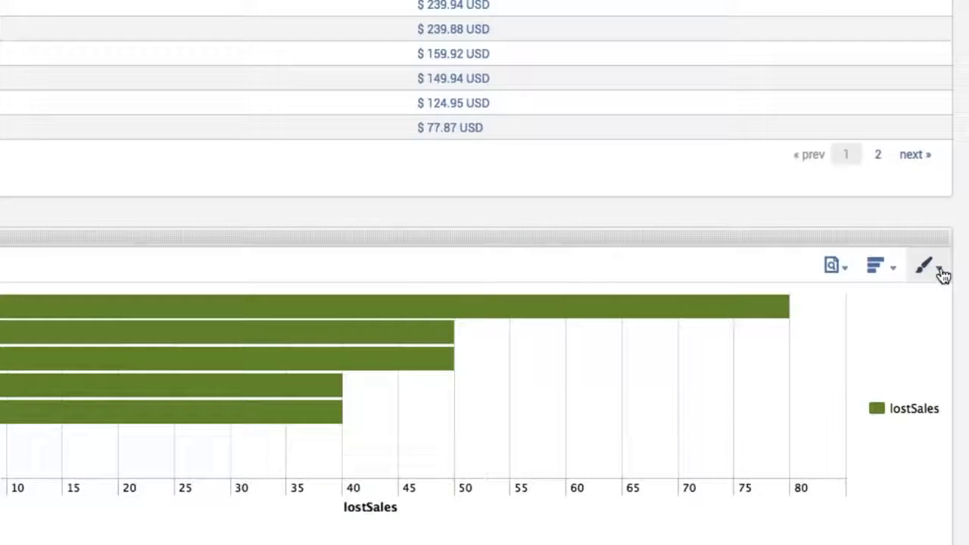
- Give the lost revenue bar chart a custom Y-axis title of 'Lost Sales'
left_click(942, 274)
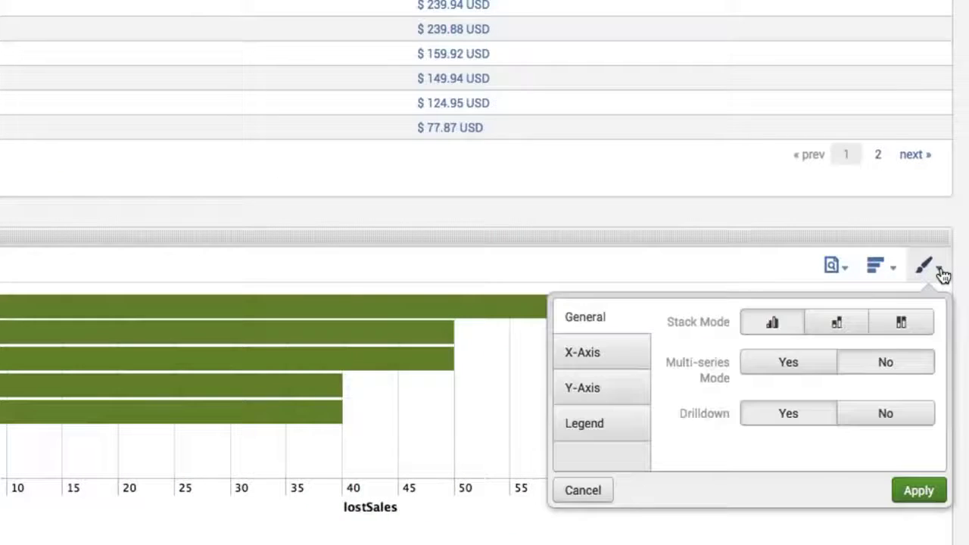
left_click(587, 395)
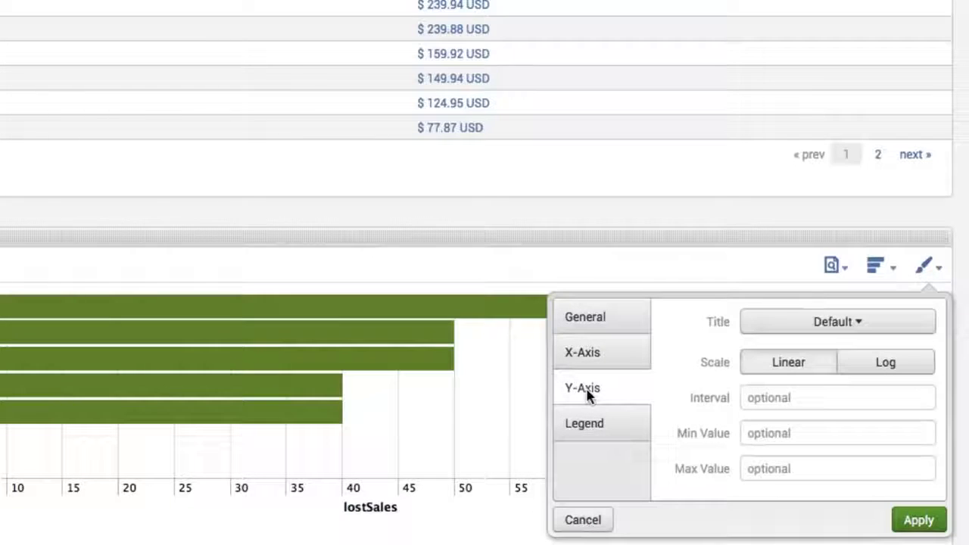
left_click(867, 324)
left_click(838, 392)
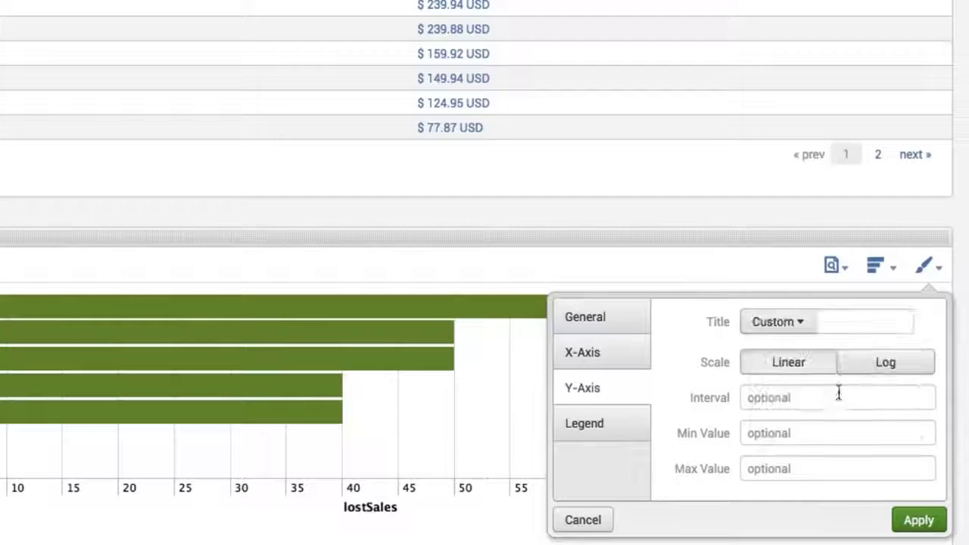
left_click(847, 321)
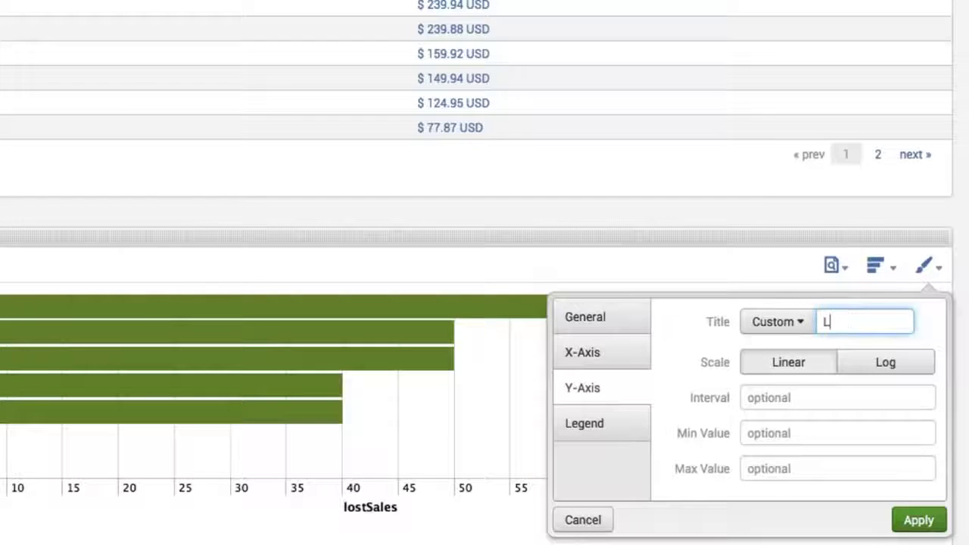
type("Lost Sae")
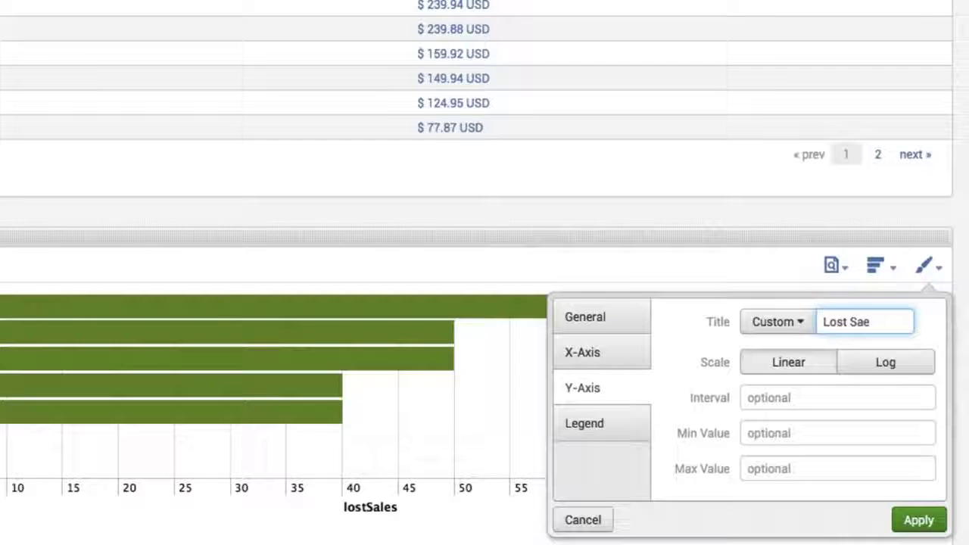
key("BackSpace")
type("les")
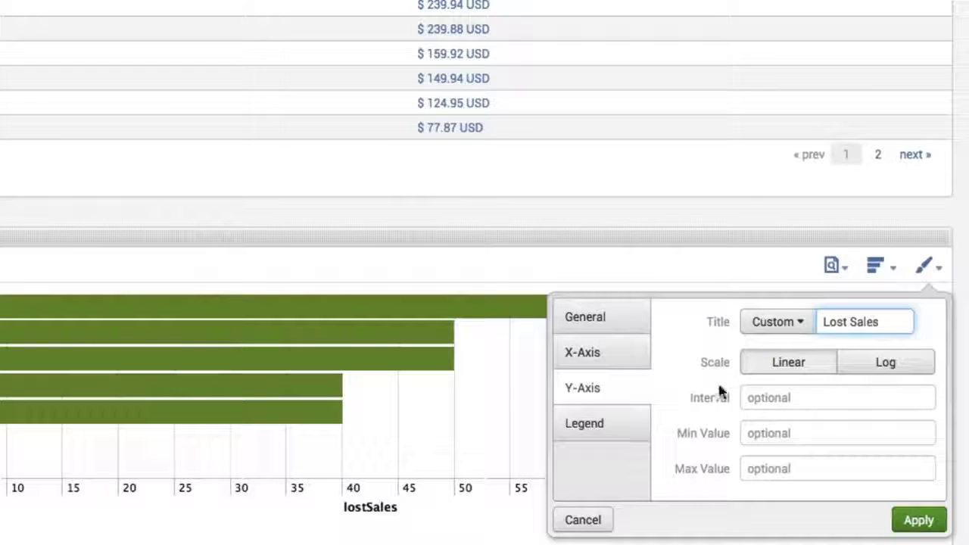
- Set the chart's legend position to None and apply the formatting changes
left_click(584, 426)
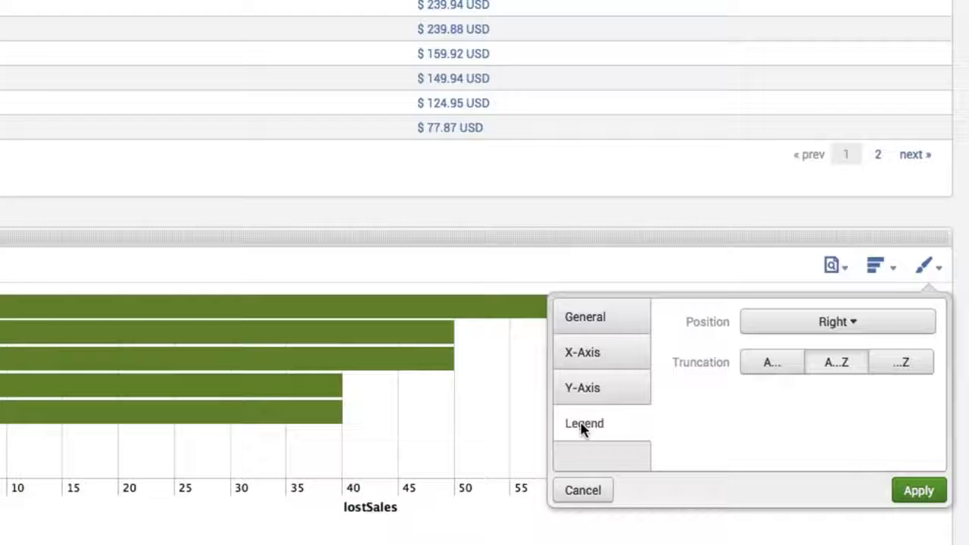
left_click(863, 328)
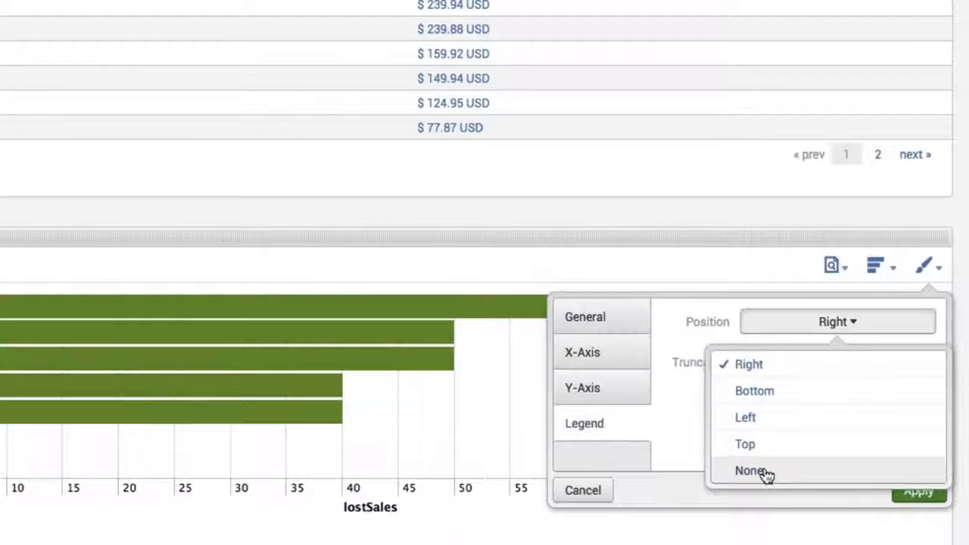
left_click(764, 471)
left_click(917, 490)
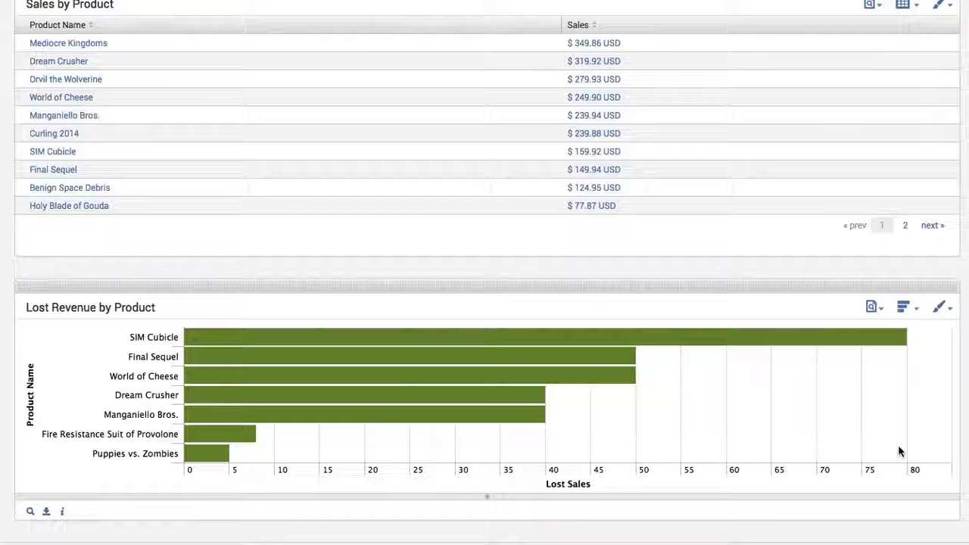
- Move the Sales by Product table to the top and place the Lost Revenue chart beside the Top 10 pie
scroll(868, 414, "up", 5)
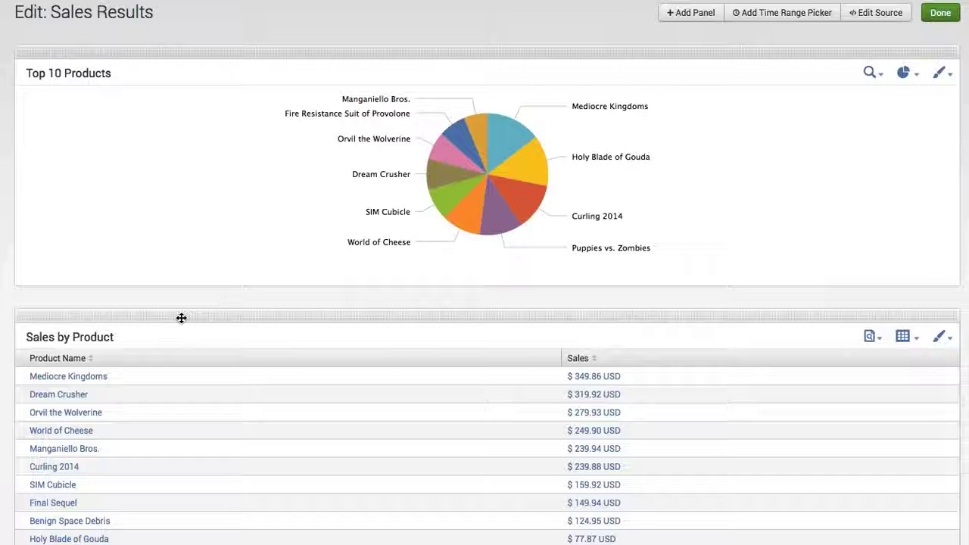
left_click_drag(181, 318, 220, 25)
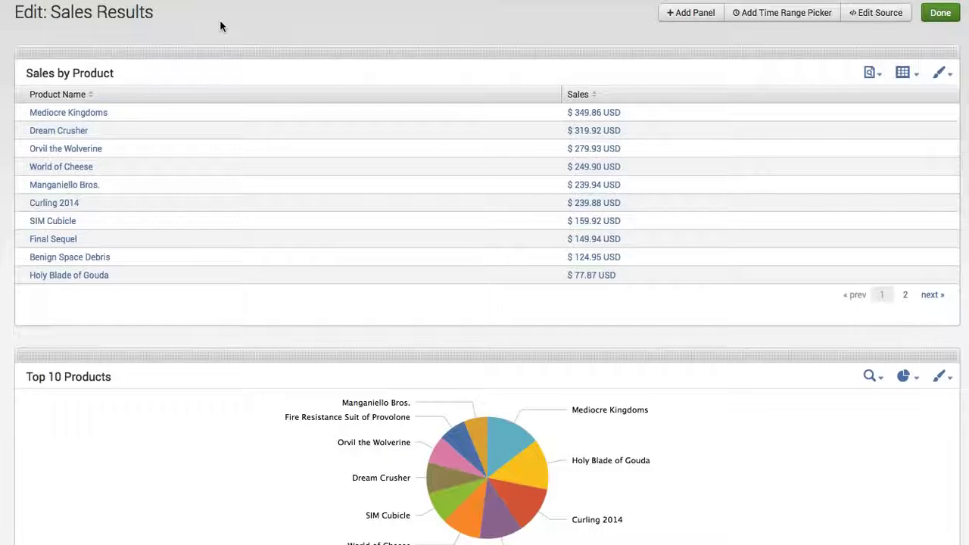
scroll(237, 436, "down", 2)
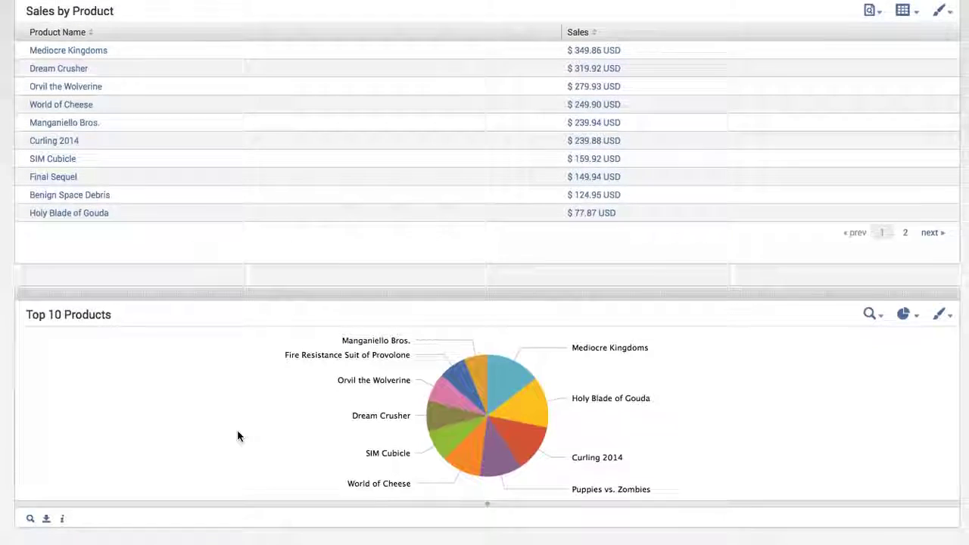
scroll(237, 436, "down", 3)
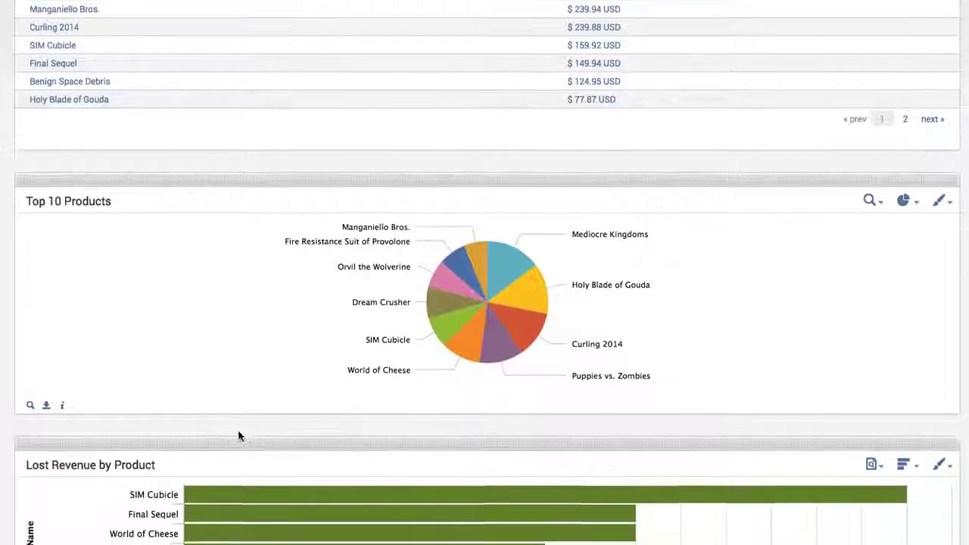
scroll(238, 436, "down", 1)
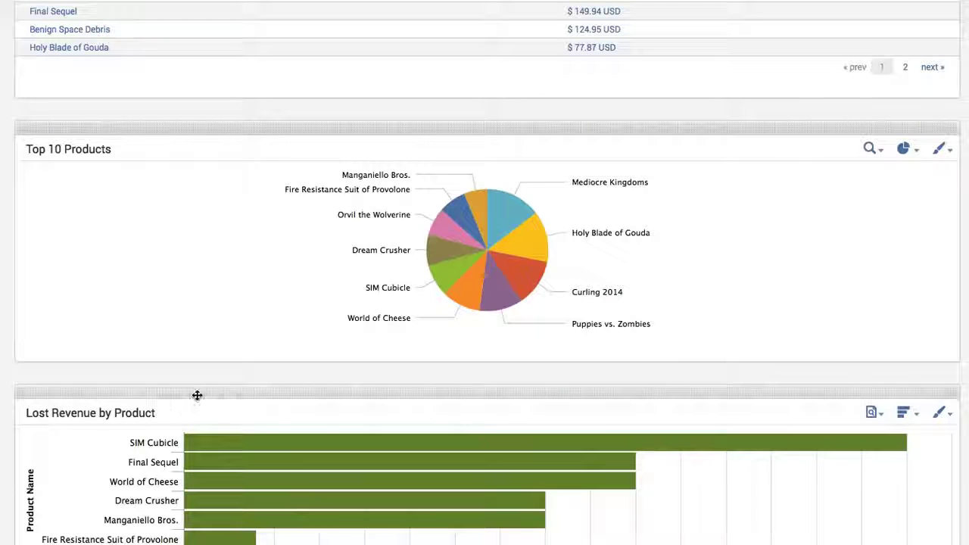
left_click_drag(201, 392, 572, 263)
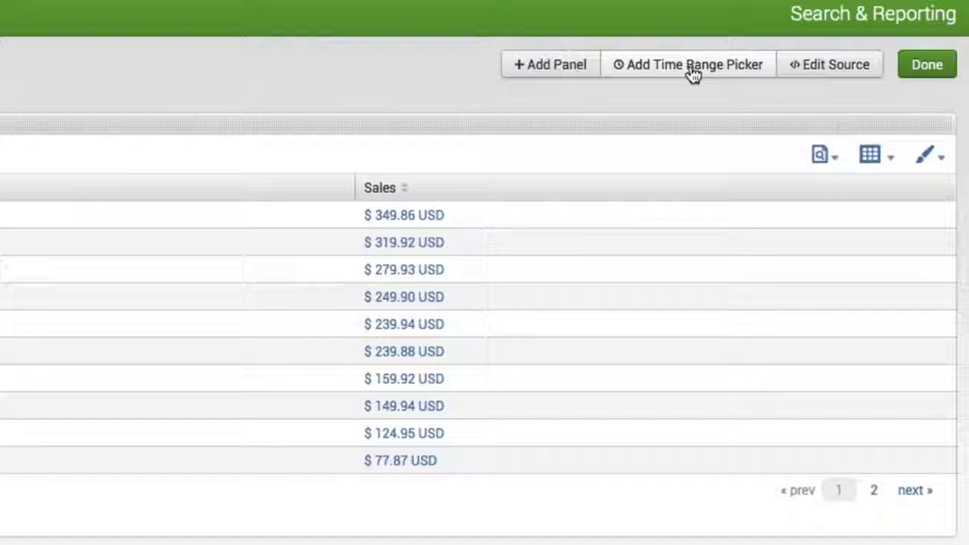
- Add a time range picker to the dashboard with Last 24 hours as its default preset
left_click(690, 69)
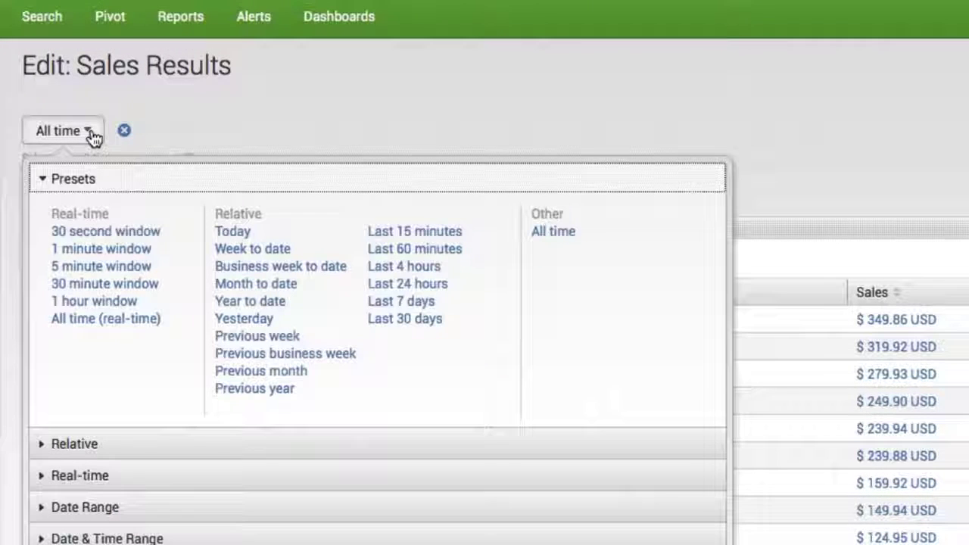
left_click(90, 135)
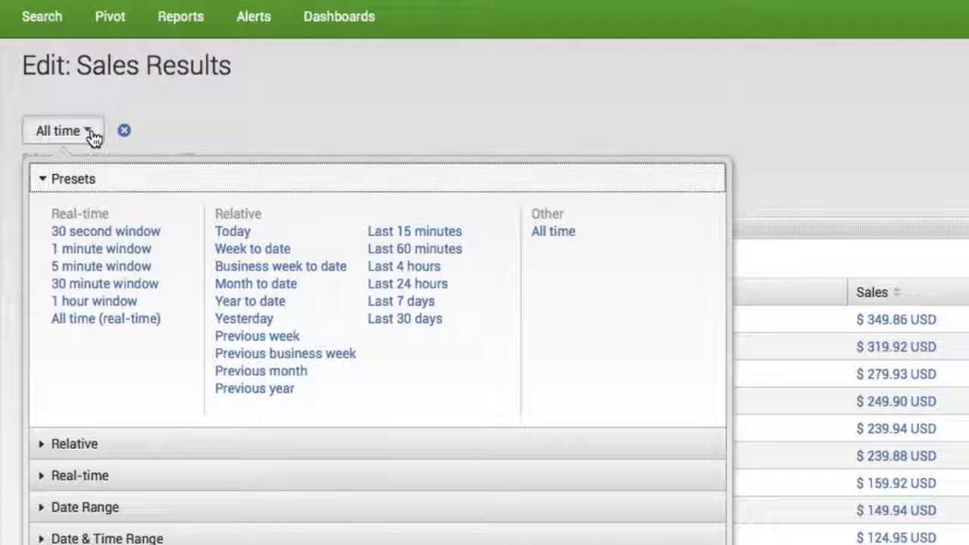
left_click(424, 286)
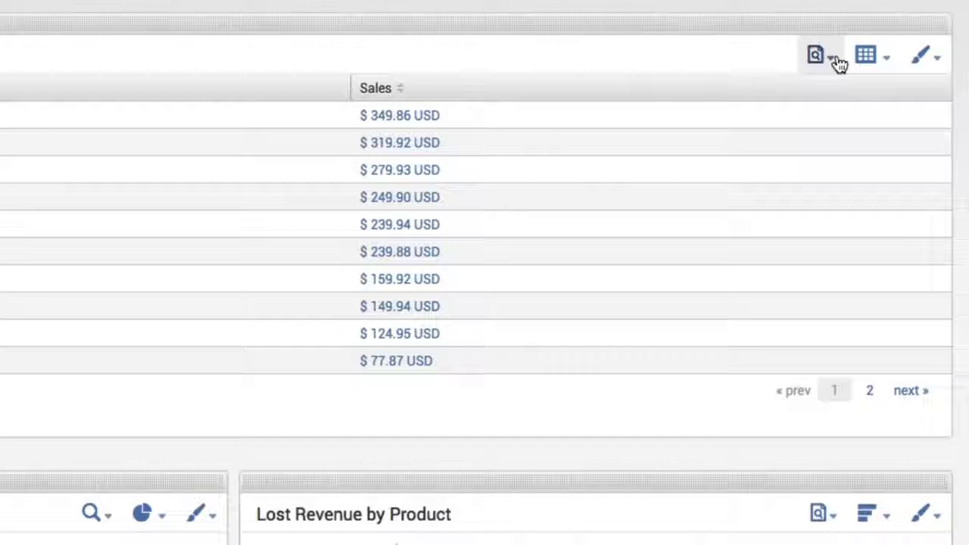
- Clone the sales table's Total Sales by Product report to an inline search
left_click(835, 63)
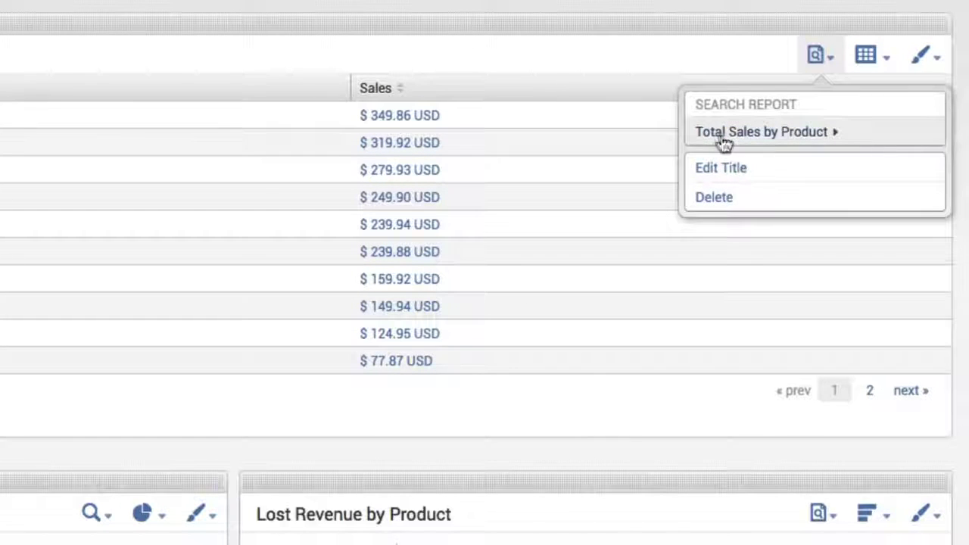
left_click(751, 136)
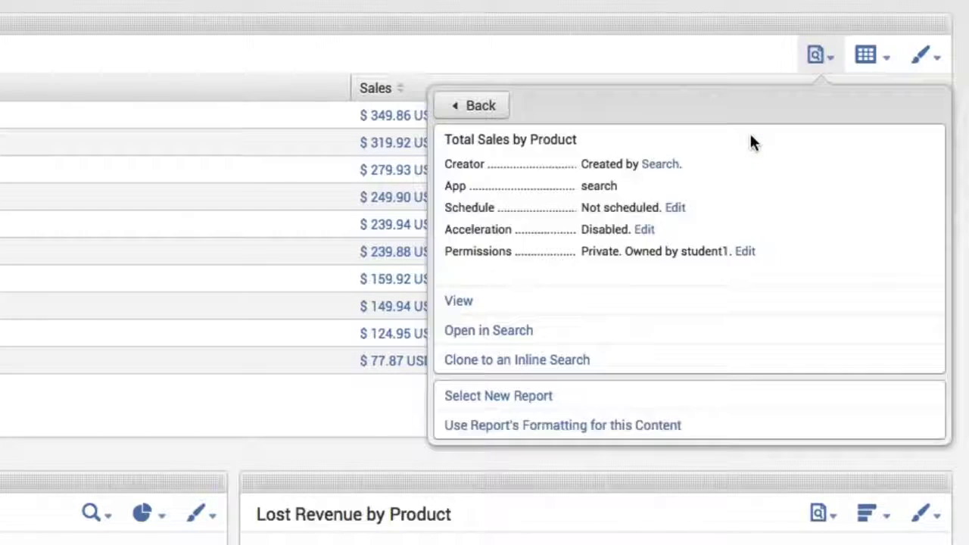
left_click(500, 369)
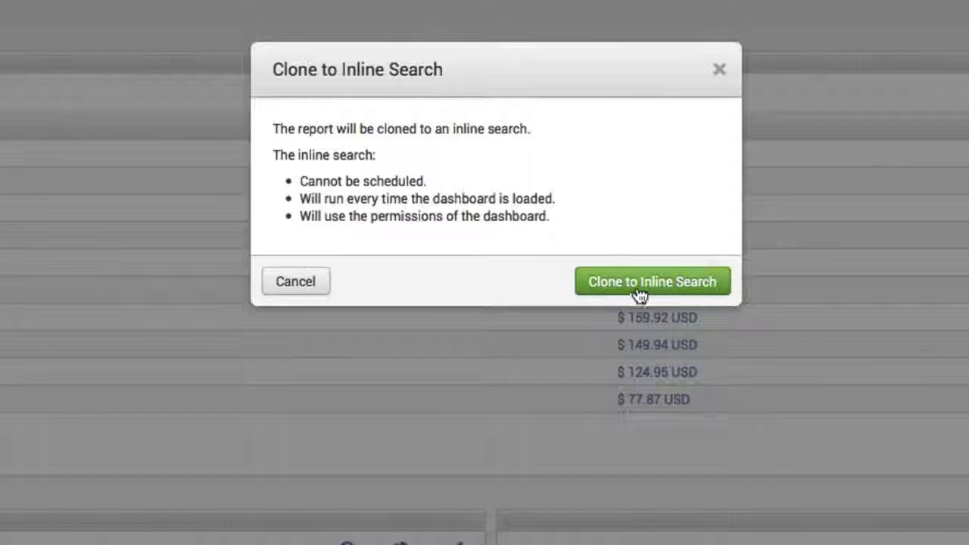
left_click(638, 290)
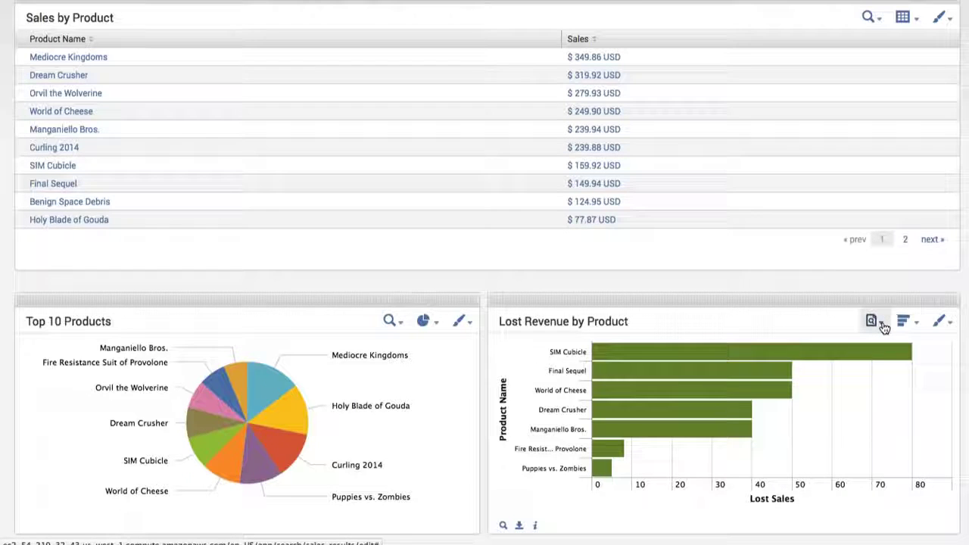
- Clone the Lost Revenue by Product chart's report to an inline search
left_click(882, 324)
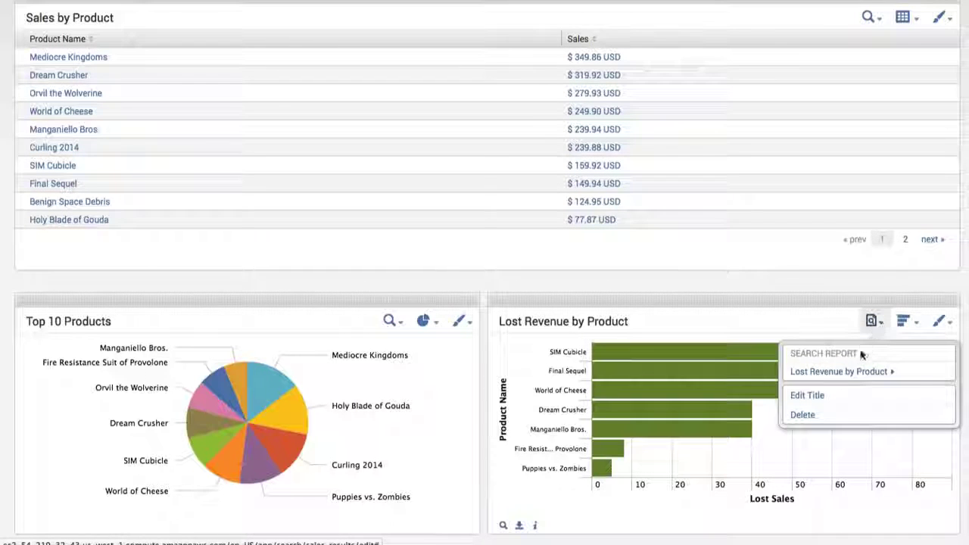
left_click(841, 374)
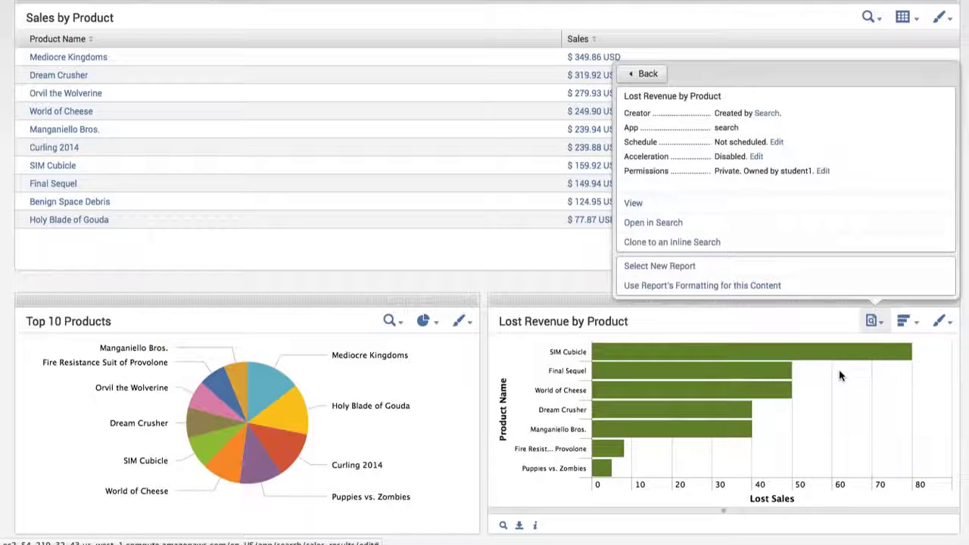
left_click(648, 243)
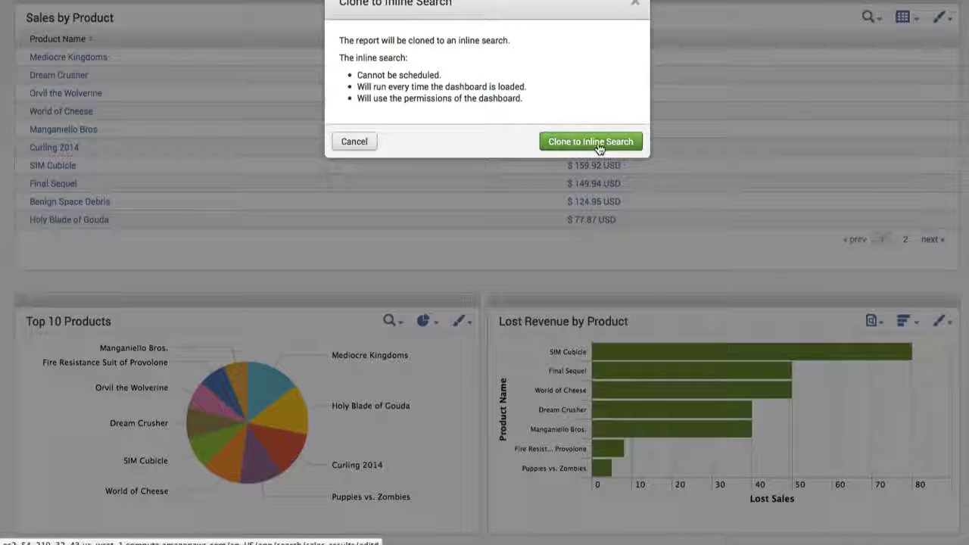
left_click(598, 145)
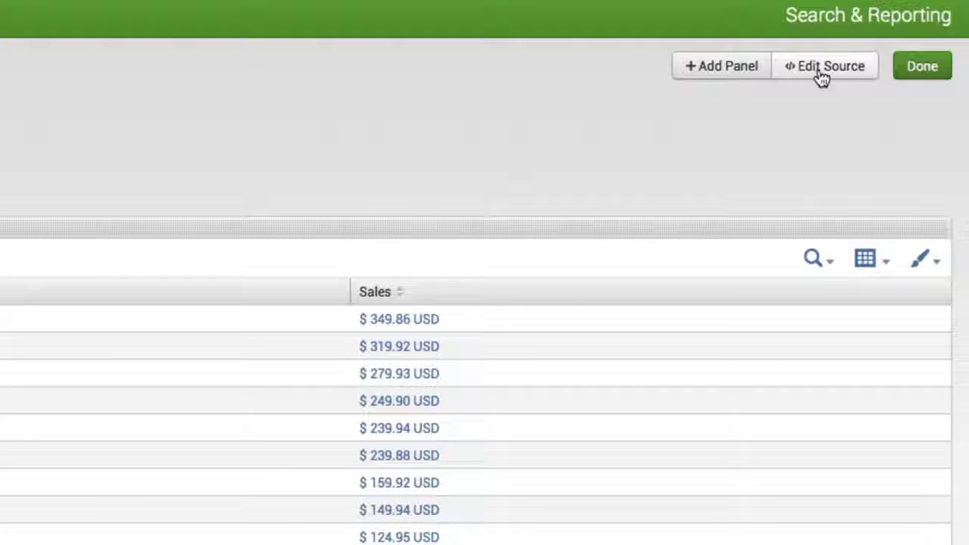
- In the XML source, delete earliestTime/latestTime lines from the sales table, pie and Lost Revenue panels
left_click(824, 76)
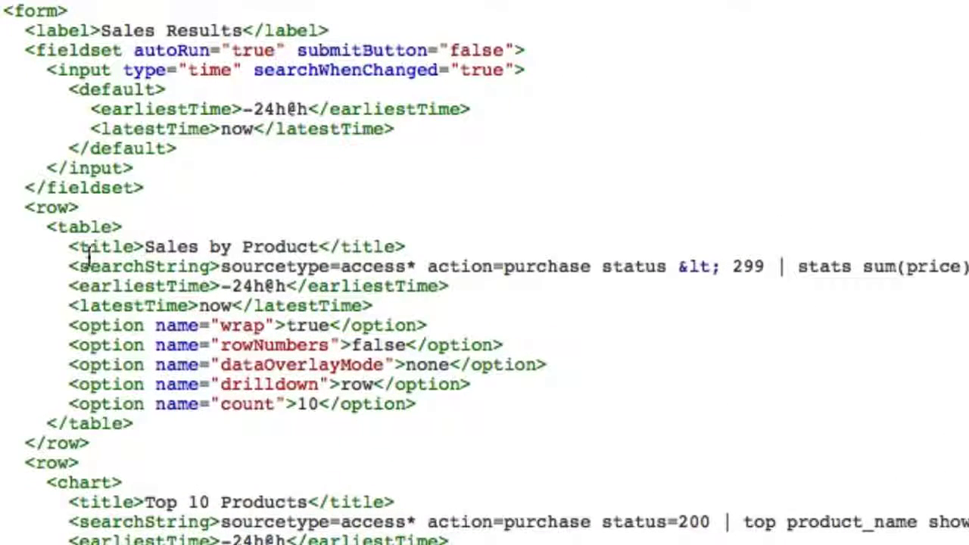
left_click_drag(374, 306, 3, 287)
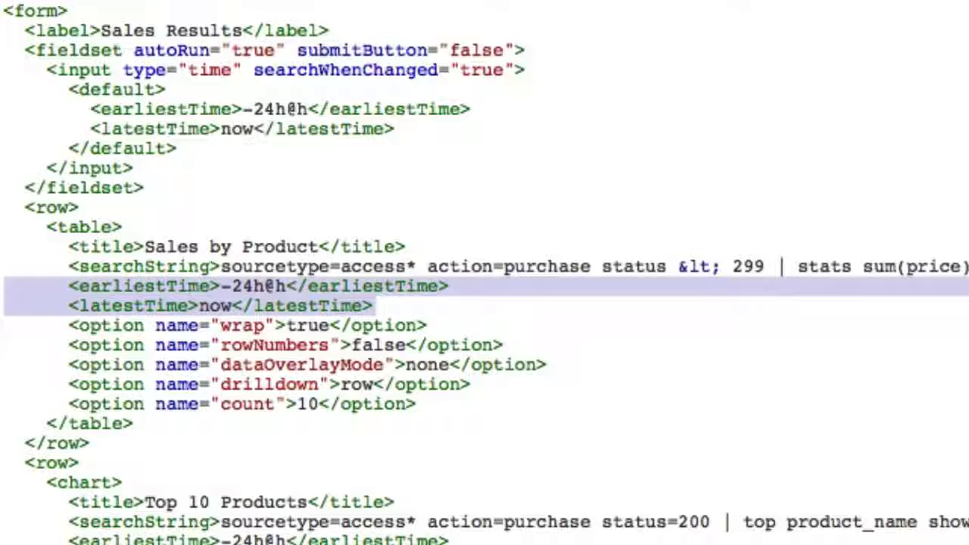
key("BackSpace")
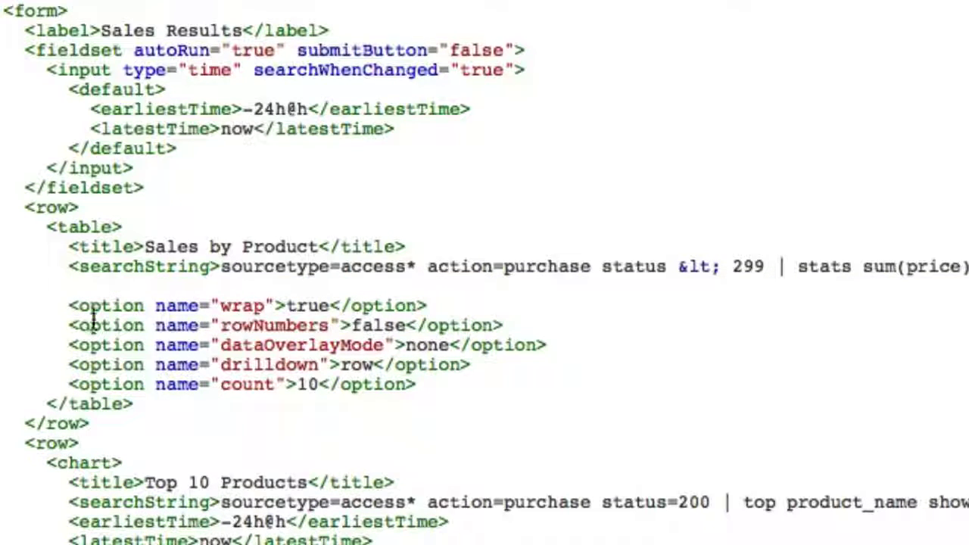
scroll(197, 340, "down", 2)
scroll(196, 340, "down", 4)
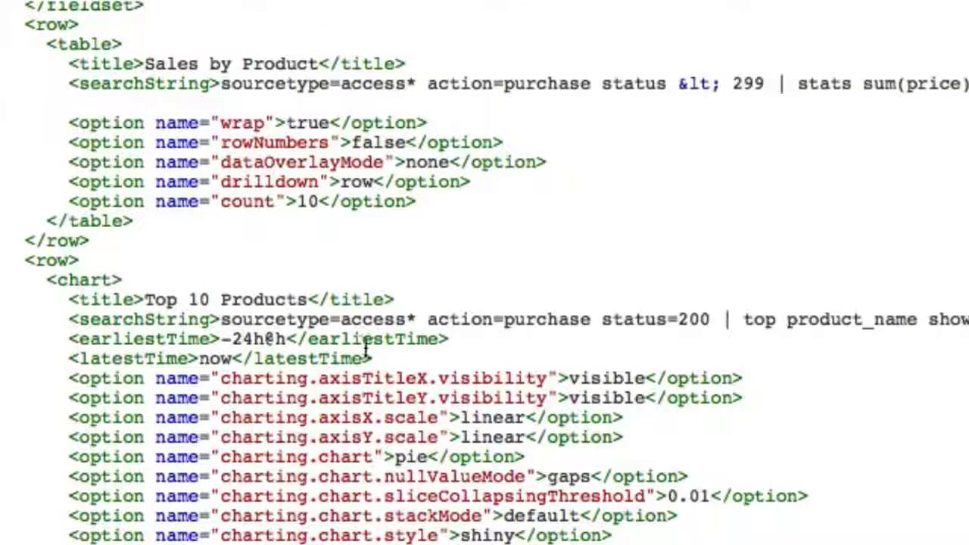
left_click_drag(374, 359, 3, 339)
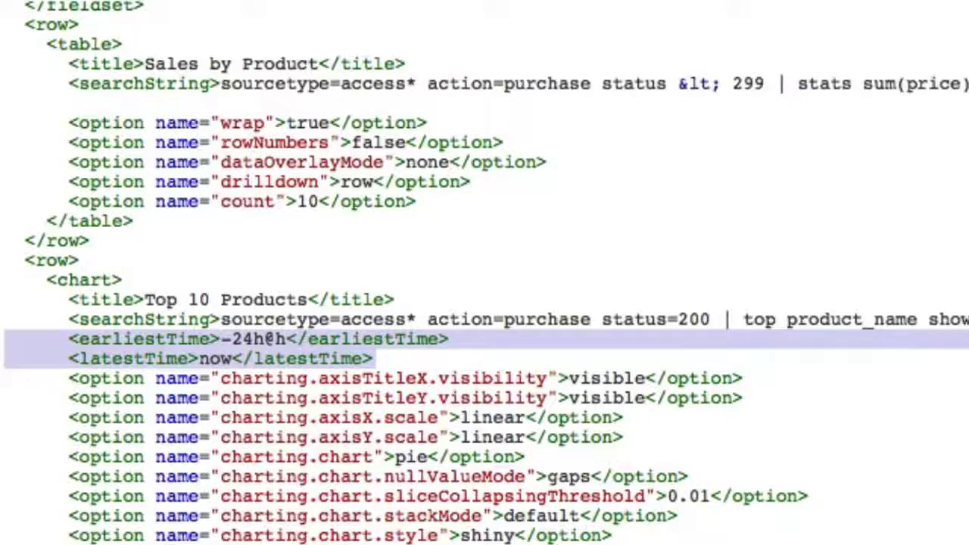
key("BackSpace")
scroll(87, 394, "down", 8)
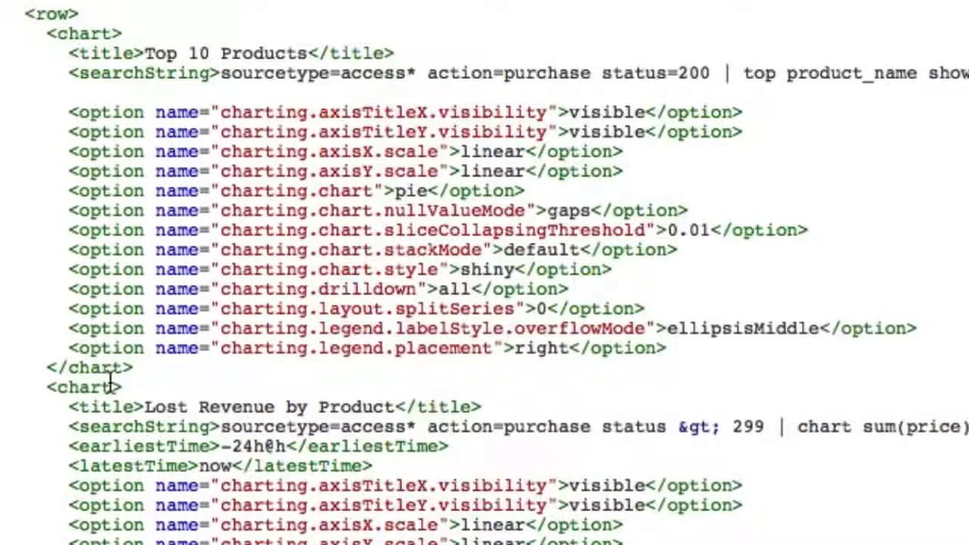
left_click_drag(374, 465, 1, 441)
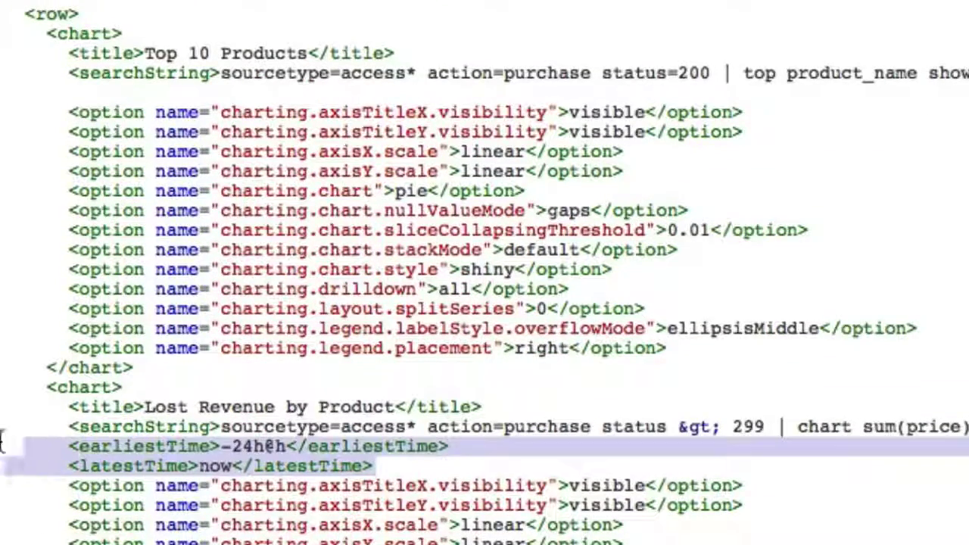
key("BackSpace")
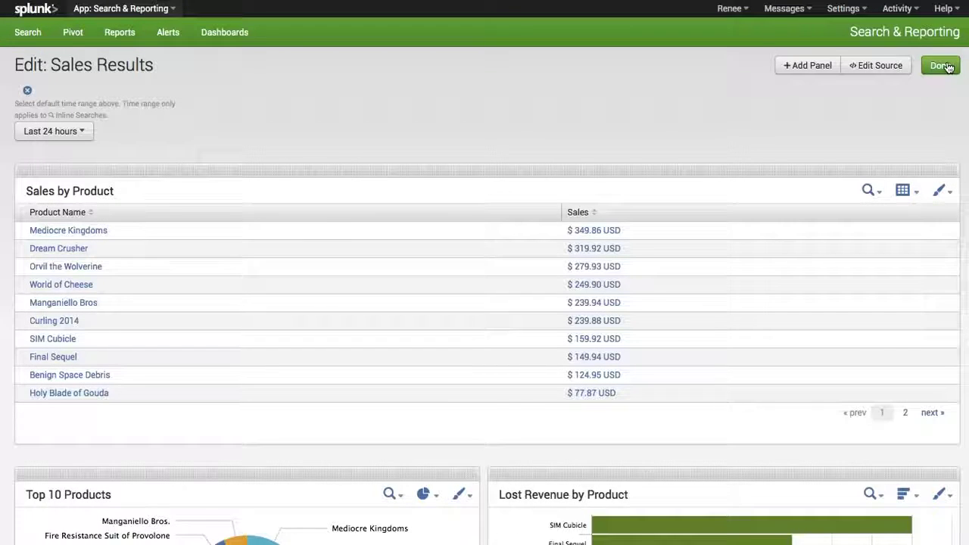
- Leave edit mode and switch the dashboard's time range to Last 7 days
left_click(941, 66)
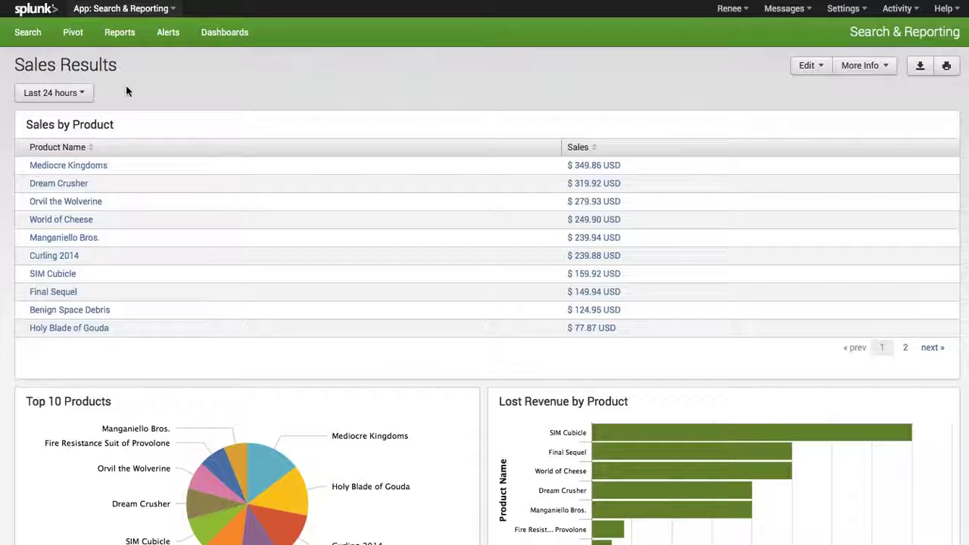
left_click(83, 97)
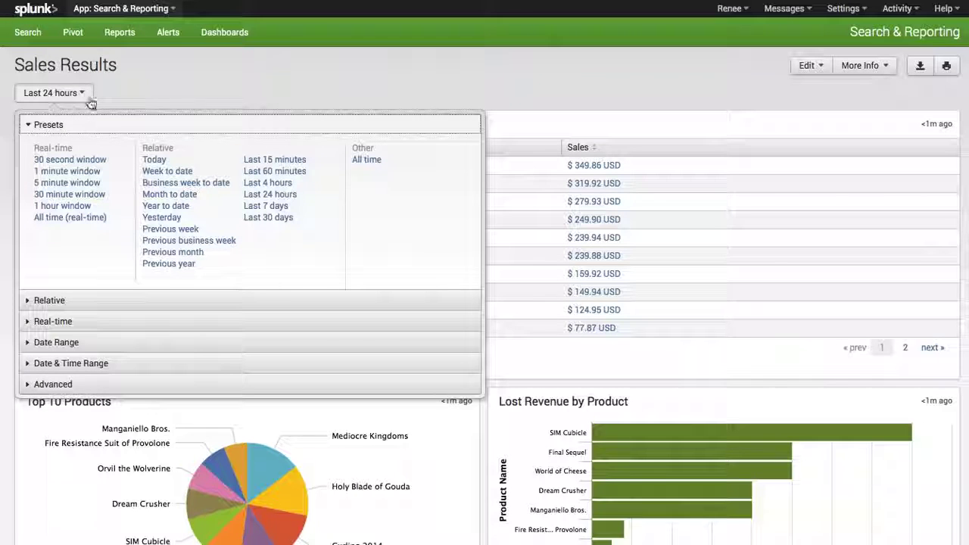
left_click(267, 205)
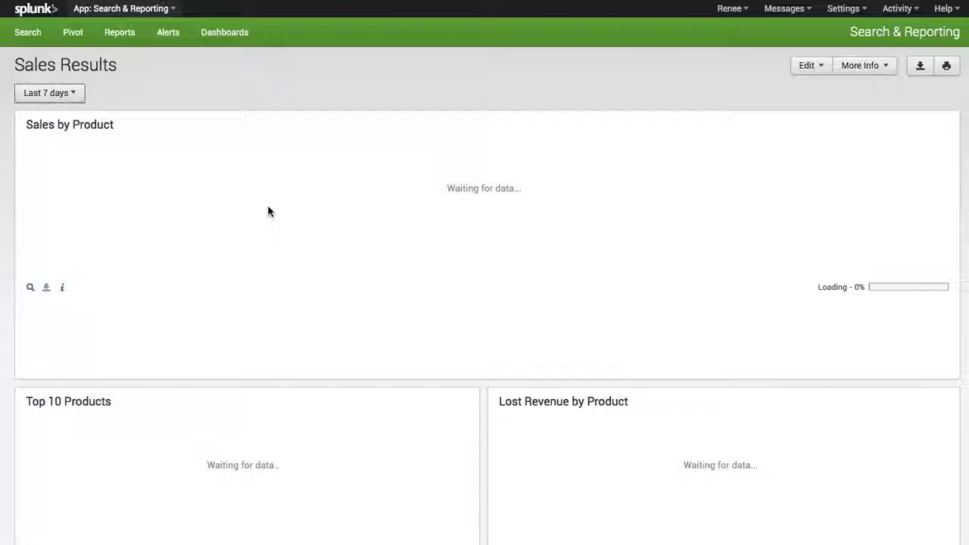